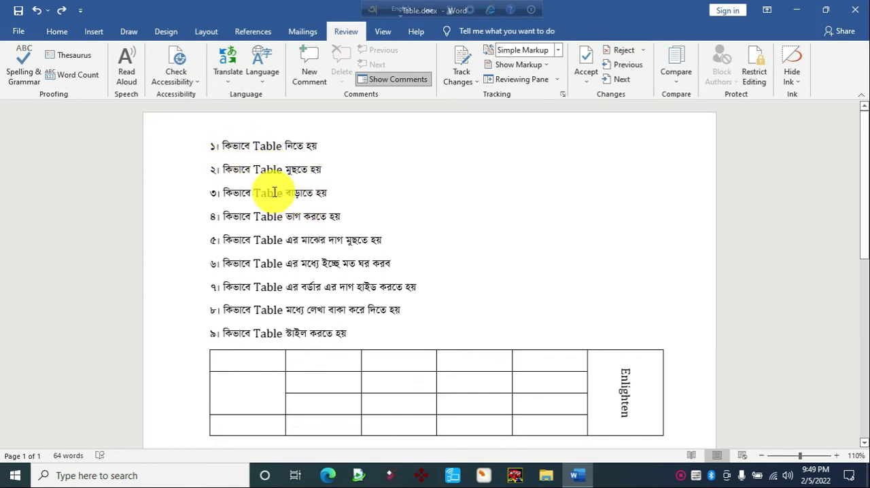
{"action": "left_click_drag", "start_coordinate": [232, 216], "coordinate": [345, 213]}
{"action": "left_click", "coordinate": [311, 239]}
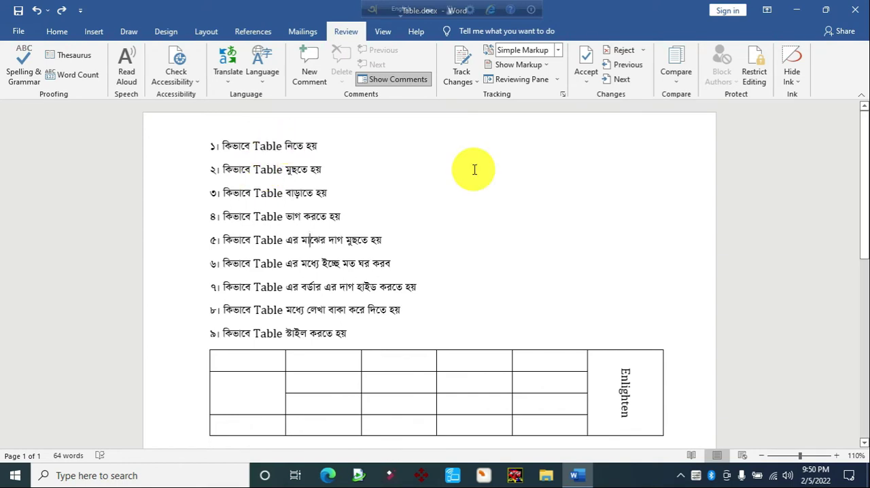
Create a Microsoft Word document on the desktop under its default name and open it for editing
{"action": "left_click", "coordinate": [795, 12]}
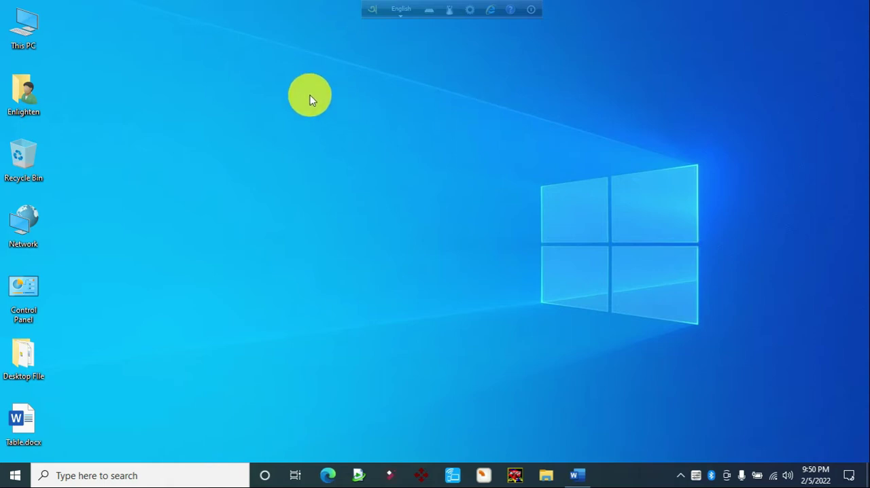
{"action": "right_click", "coordinate": [332, 101]}
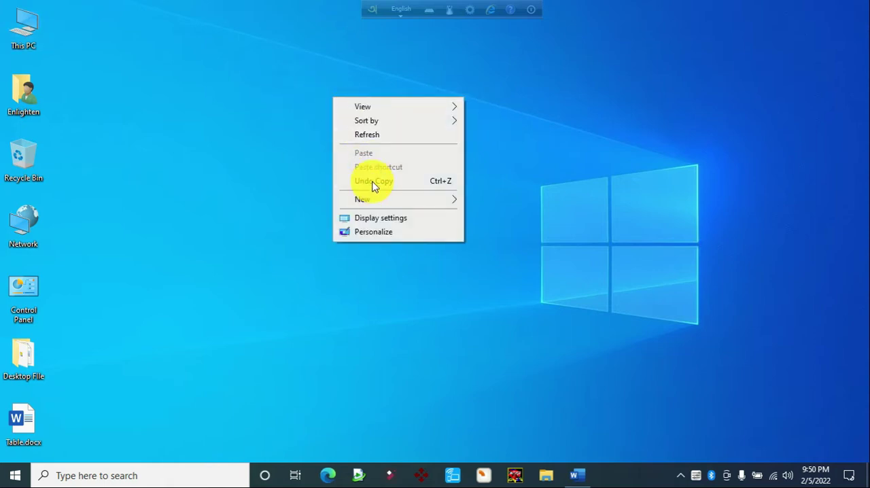
{"action": "mouse_move", "coordinate": [374, 200]}
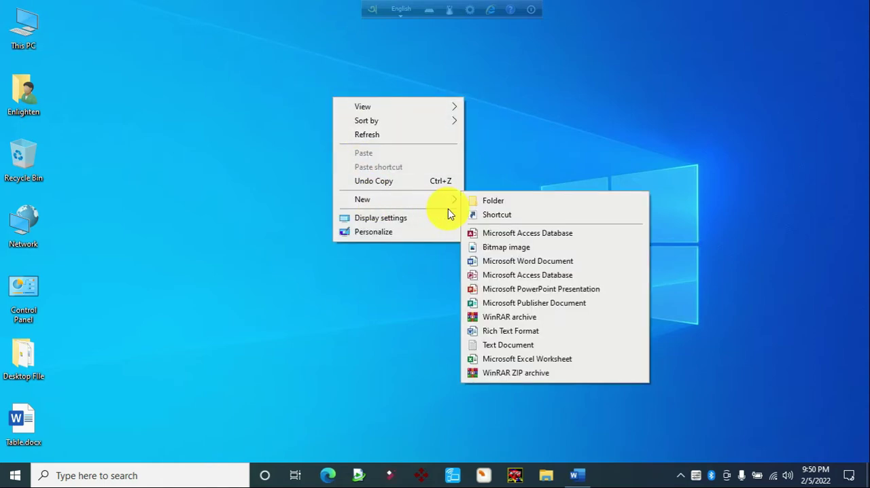
{"action": "left_click", "coordinate": [503, 261]}
{"action": "key", "text": "Return"}
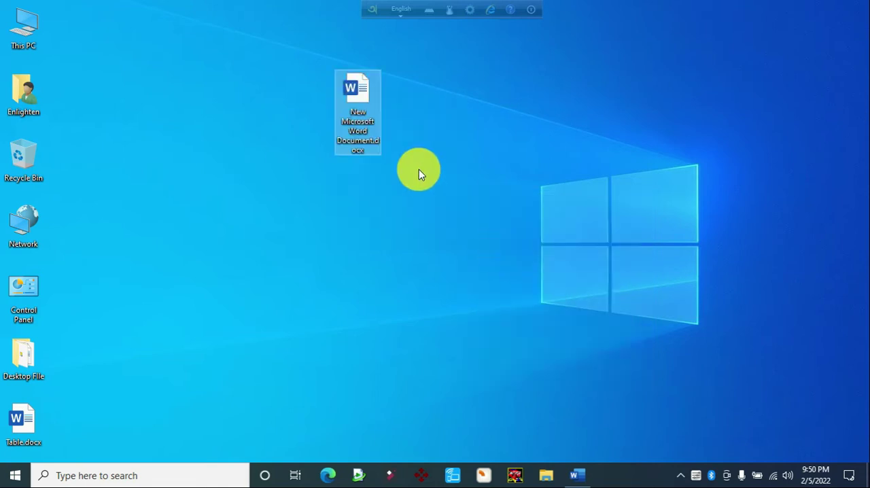
{"action": "double_click", "coordinate": [363, 107]}
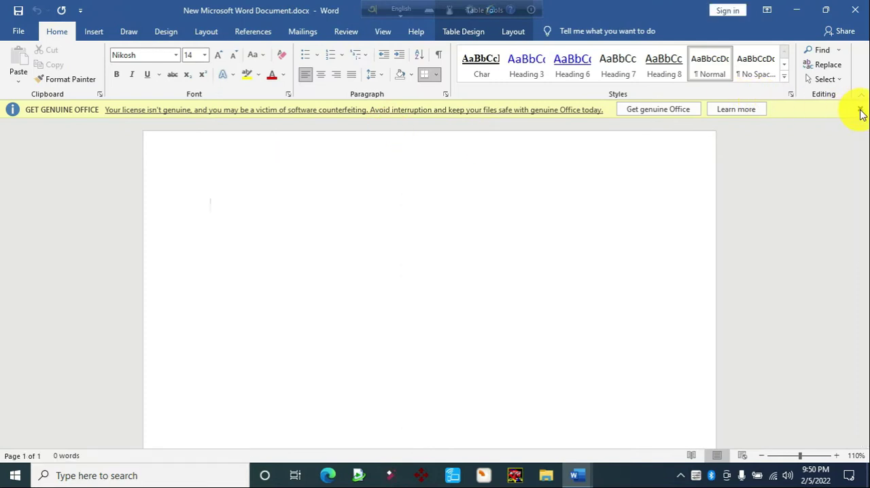
{"action": "left_click", "coordinate": [860, 109]}
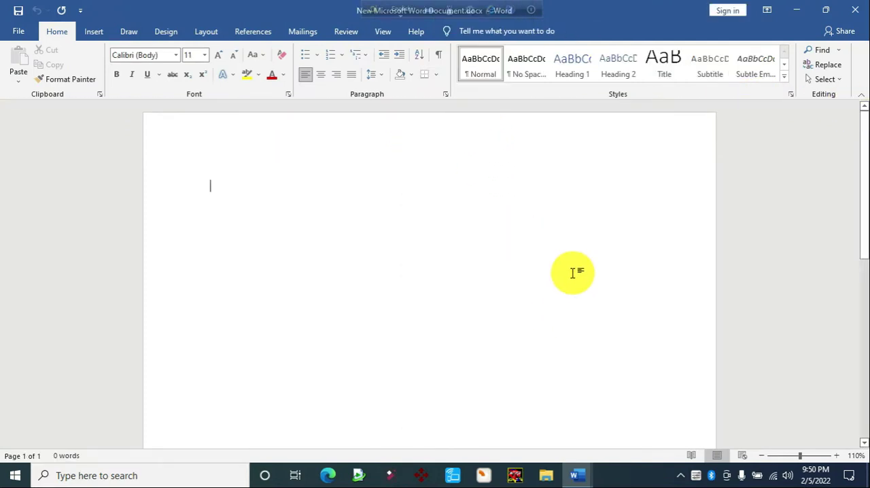
Look at the topic list in Table.docx and return to New Microsoft Word Document.docx
{"action": "left_click", "coordinate": [578, 476]}
{"action": "left_click", "coordinate": [534, 441]}
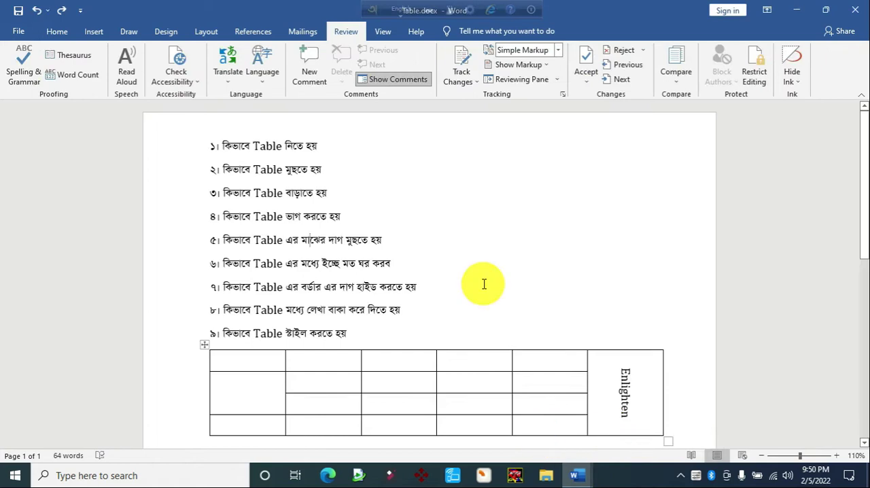
{"action": "left_click", "coordinate": [578, 475]}
{"action": "left_click", "coordinate": [630, 422]}
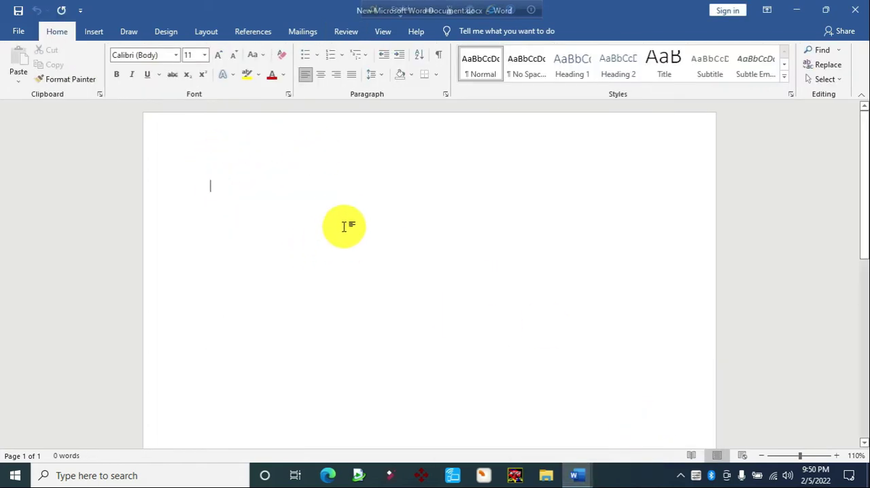
Insert a table with five columns and three rows into the blank document
{"action": "left_click", "coordinate": [95, 32]}
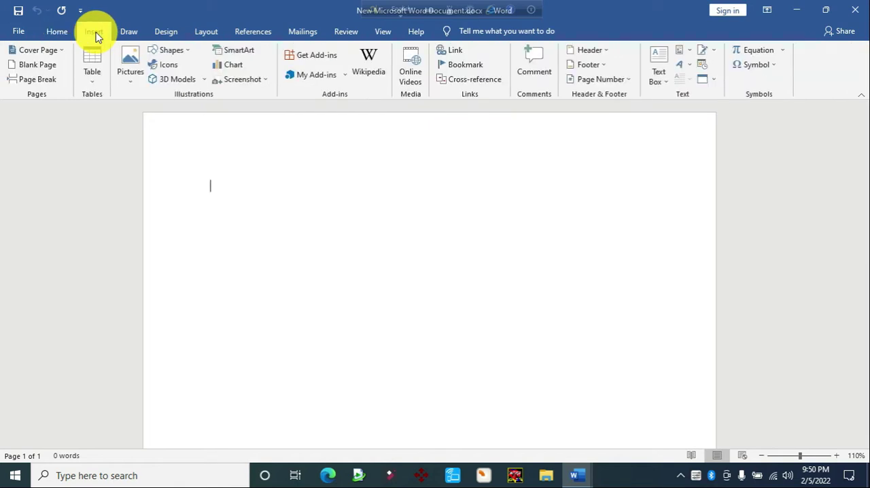
{"action": "left_click", "coordinate": [90, 81]}
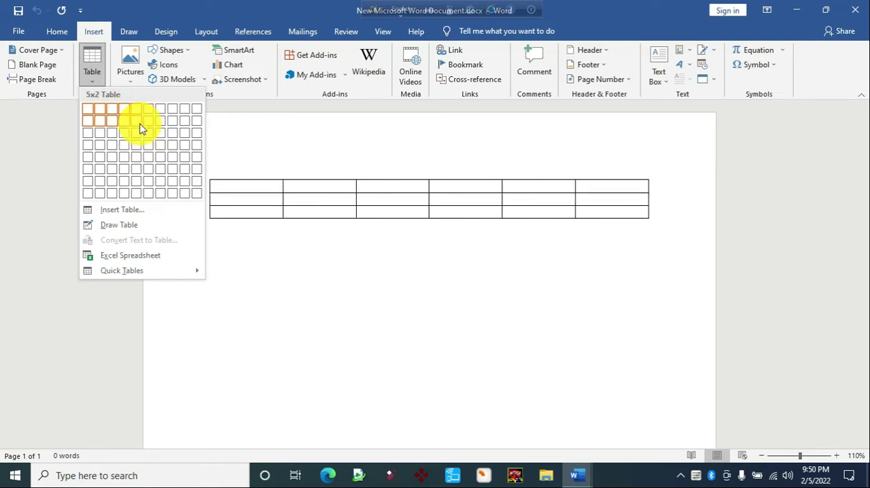
{"action": "left_click", "coordinate": [140, 144]}
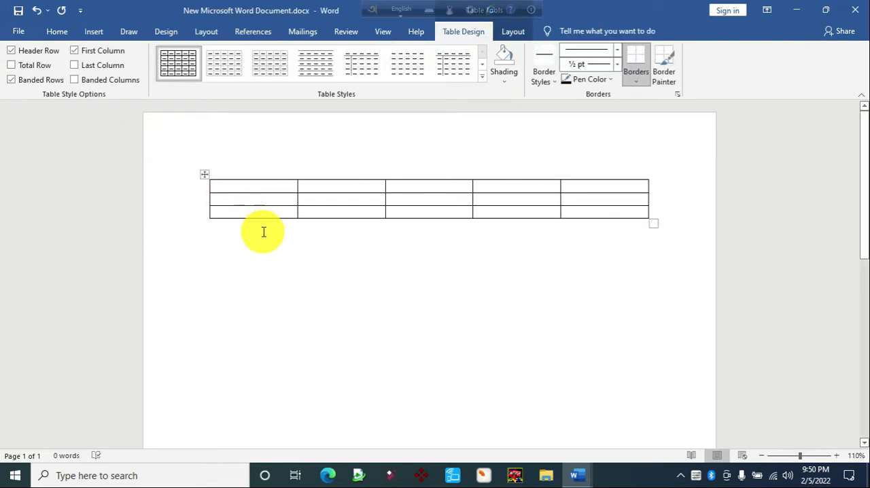
Try to insert another table with 5 columns and 2 rows at the first cell, using fixed automatic column width
{"action": "left_click", "coordinate": [88, 32]}
{"action": "left_click", "coordinate": [94, 82]}
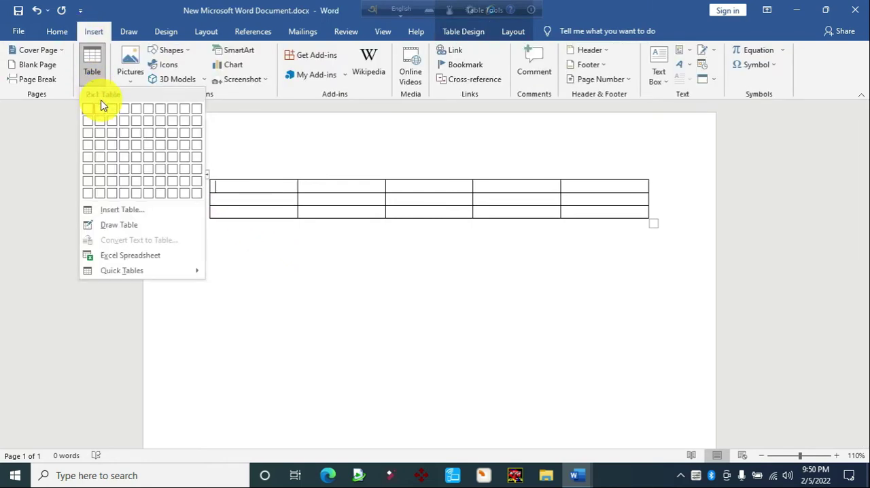
{"action": "left_click", "coordinate": [131, 212]}
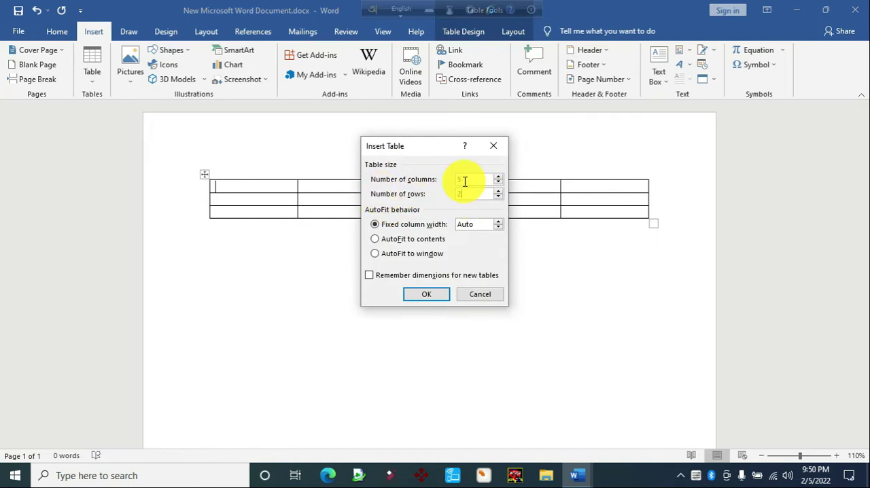
{"action": "left_click", "coordinate": [420, 294]}
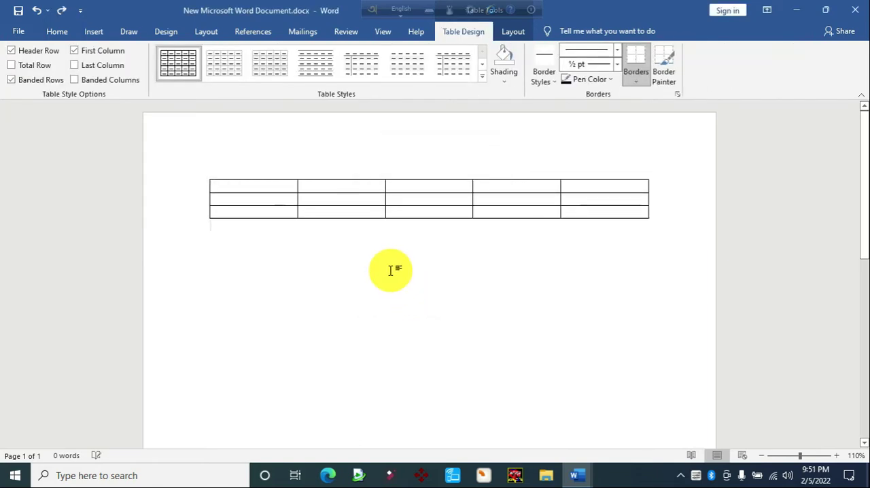
{"action": "left_click_drag", "start_coordinate": [261, 188], "coordinate": [588, 192]}
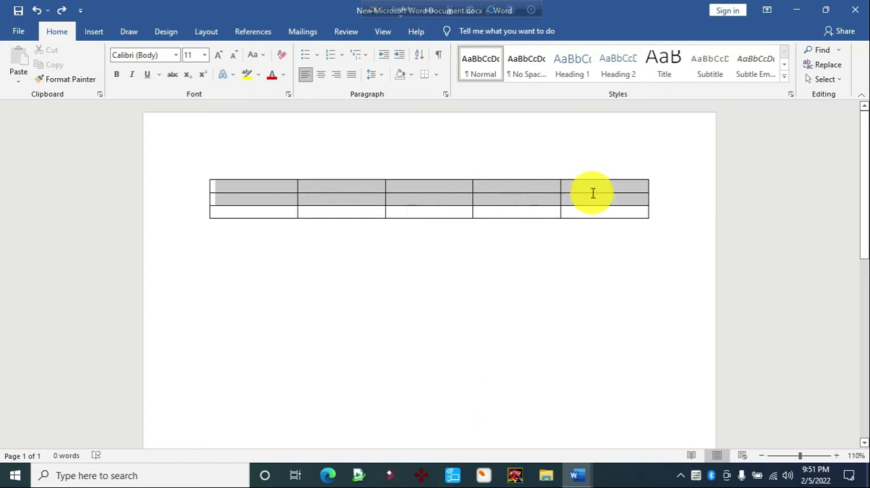
{"action": "left_click_drag", "start_coordinate": [503, 192], "coordinate": [496, 209]}
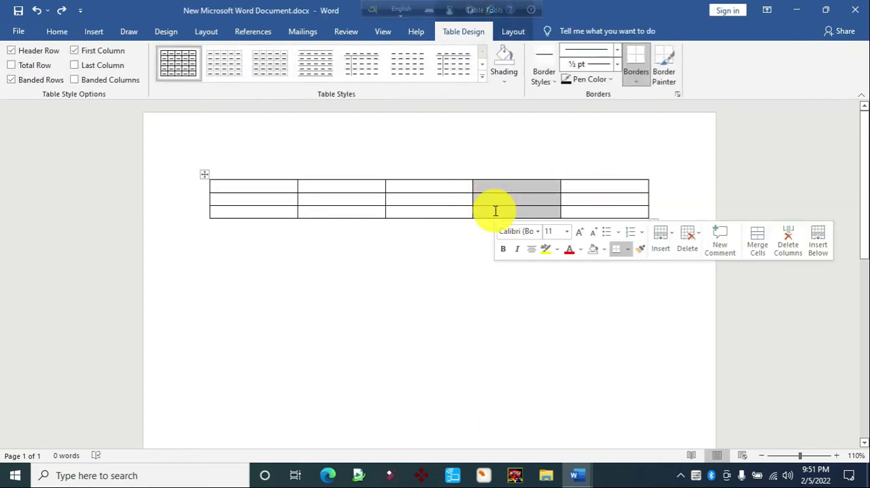
{"action": "left_click", "coordinate": [486, 211]}
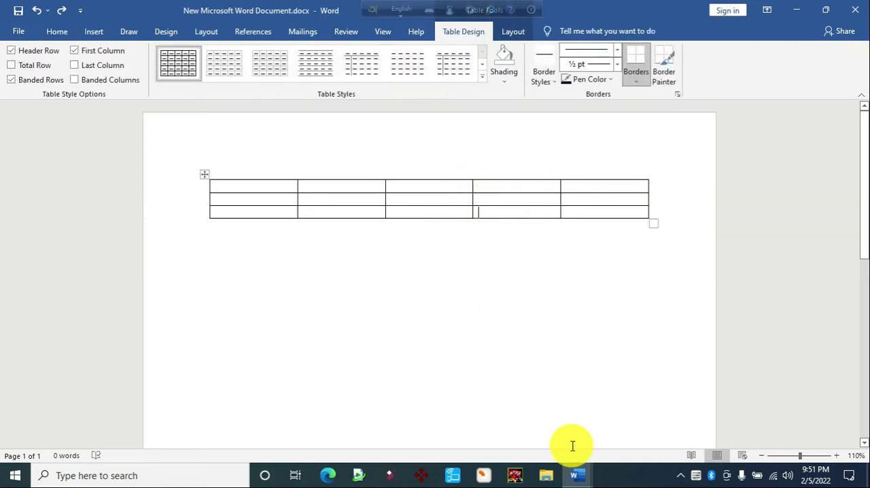
Make the text "কিভাবে Table নিতে হয়" in Table.docx red and bold, and return to New Microsoft Word Document.docx
{"action": "mouse_move", "coordinate": [577, 474]}
{"action": "left_click", "coordinate": [514, 427]}
{"action": "left_click_drag", "start_coordinate": [319, 147], "coordinate": [221, 144]}
{"action": "left_click", "coordinate": [49, 33]}
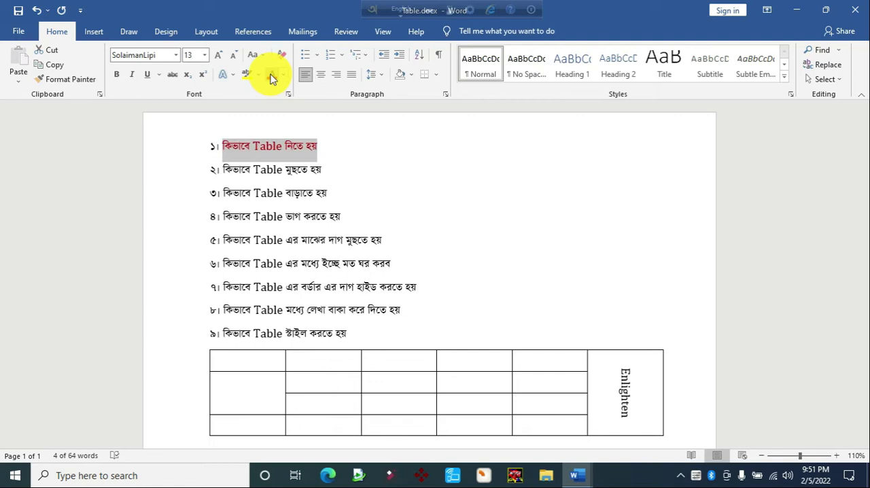
{"action": "key", "text": "ctrl+b"}
{"action": "left_click", "coordinate": [334, 165]}
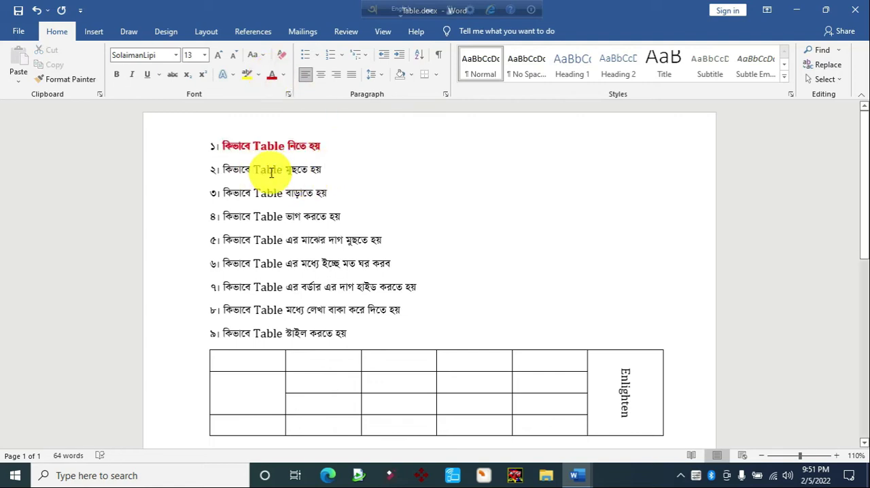
{"action": "left_click", "coordinate": [577, 479]}
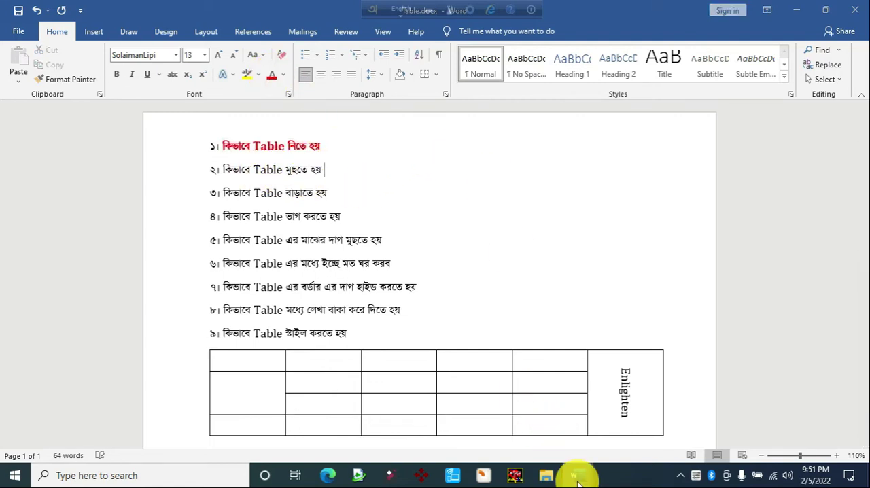
{"action": "left_click", "coordinate": [611, 445]}
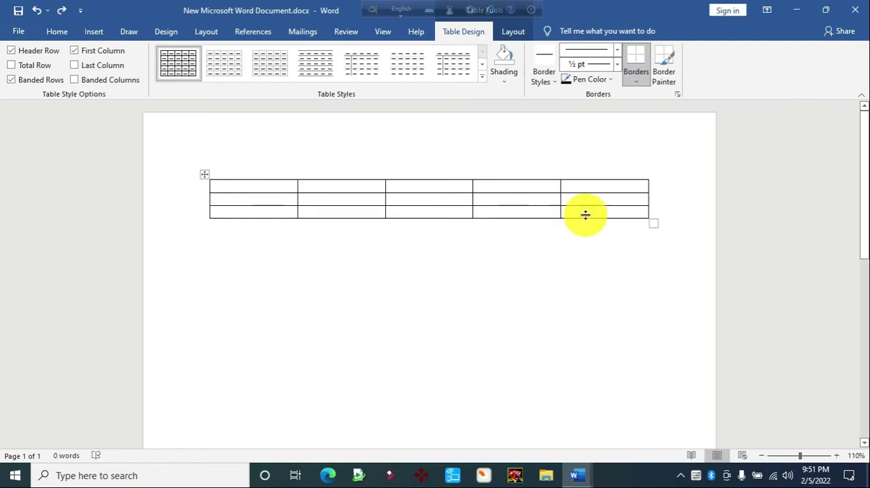
Delete the last column of the five-column table
{"action": "left_click", "coordinate": [591, 188]}
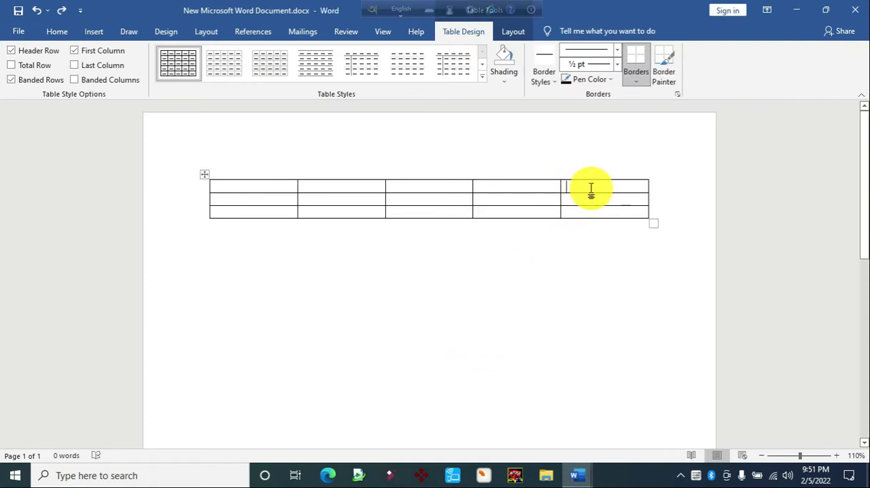
{"action": "left_click_drag", "start_coordinate": [594, 196], "coordinate": [593, 208]}
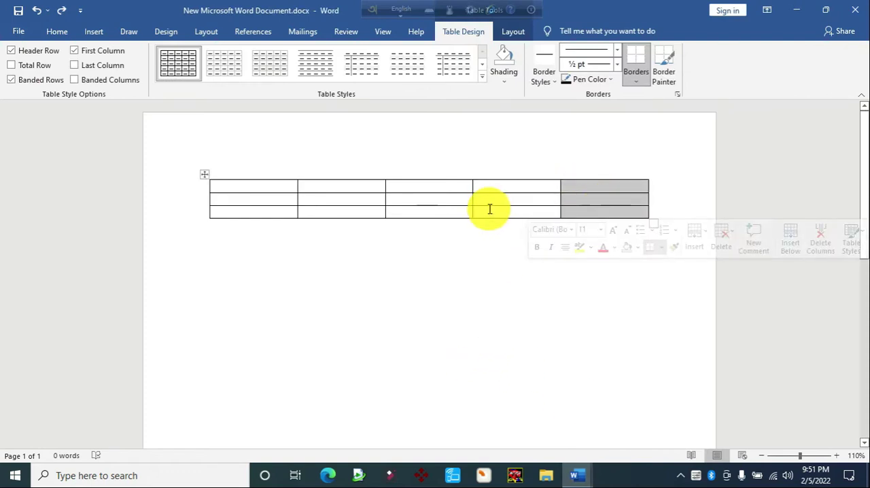
{"action": "left_click", "coordinate": [580, 196]}
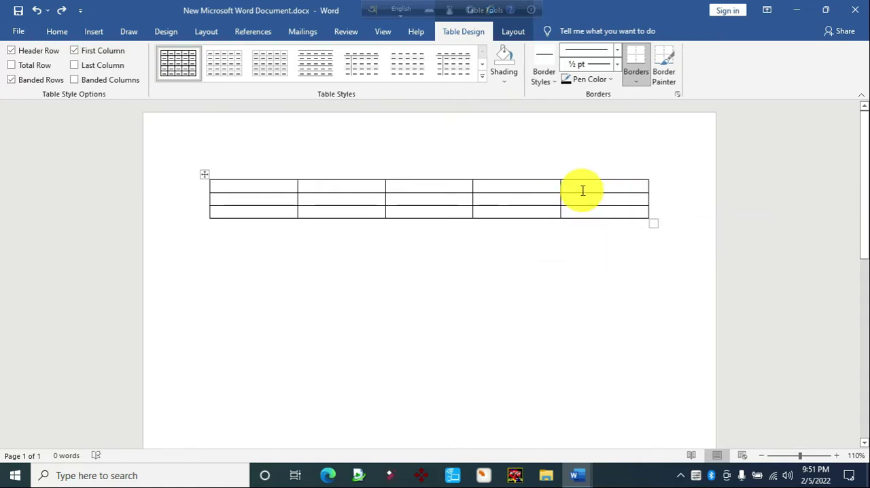
{"action": "left_click_drag", "start_coordinate": [584, 194], "coordinate": [588, 212]}
{"action": "key", "text": "BackSpace"}
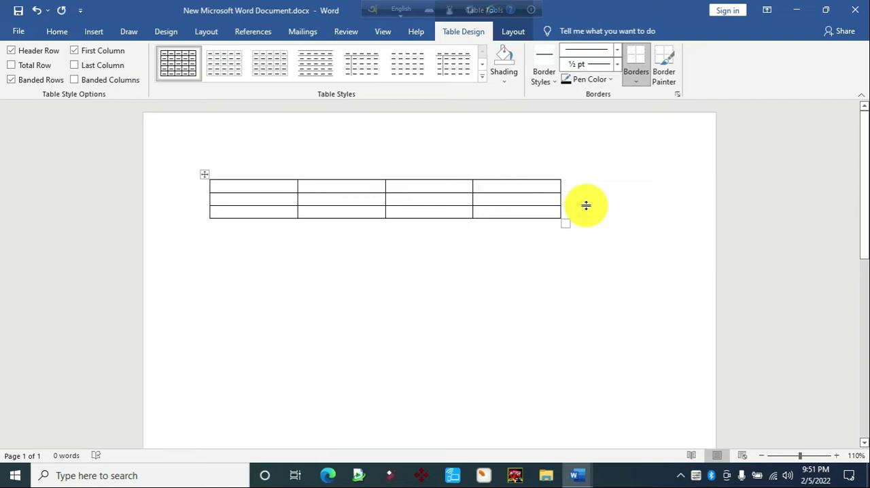
Delete the table's entire third row, and undo both the row and the column deletion
{"action": "left_click_drag", "start_coordinate": [274, 213], "coordinate": [530, 216]}
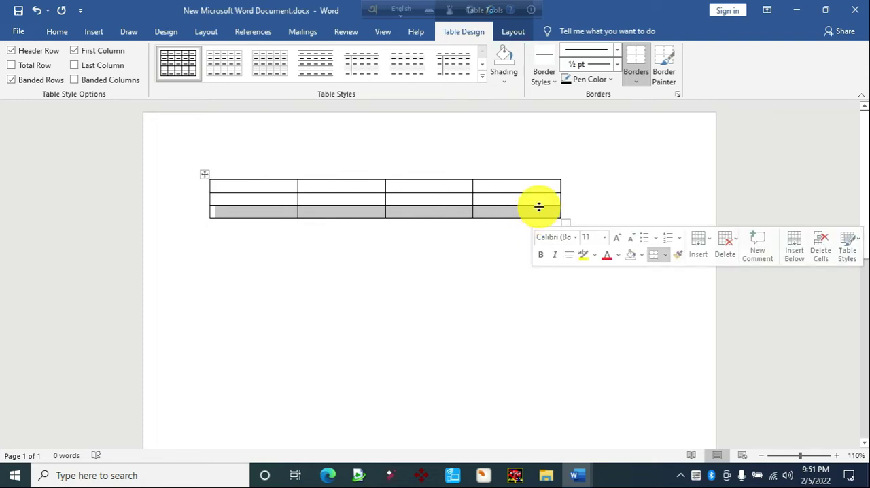
{"action": "key", "text": "BackSpace"}
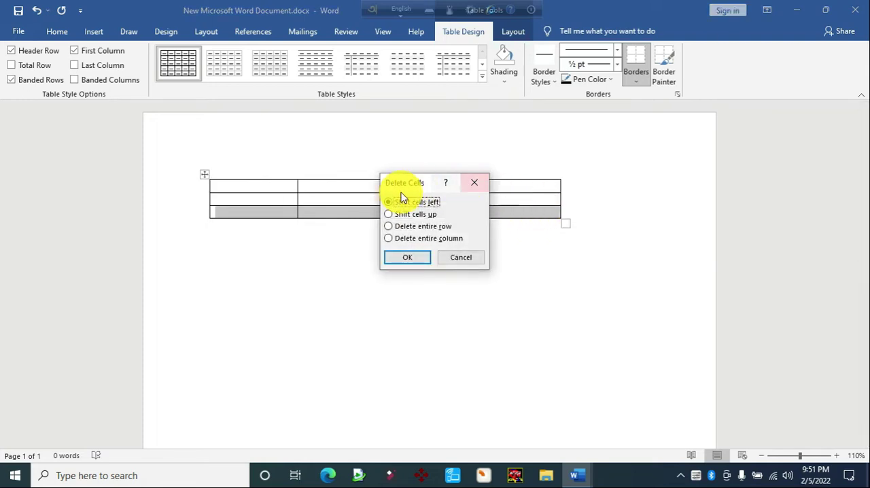
{"action": "left_click", "coordinate": [436, 227]}
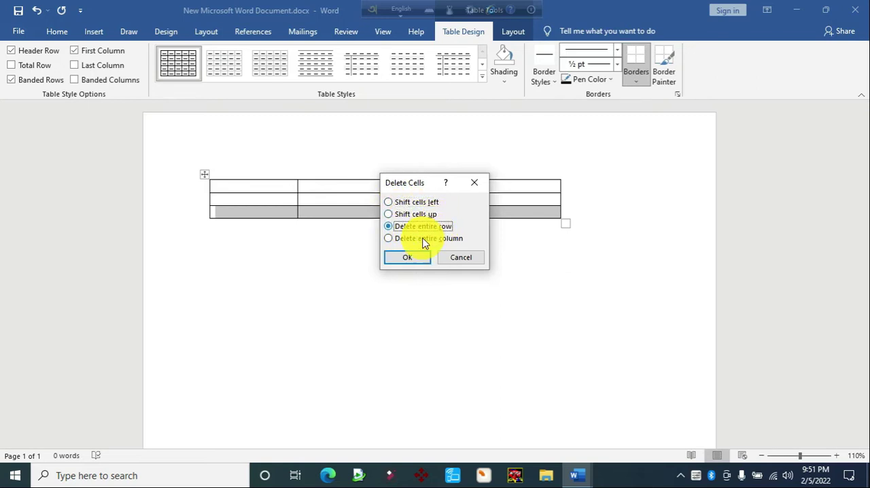
{"action": "left_click", "coordinate": [405, 261]}
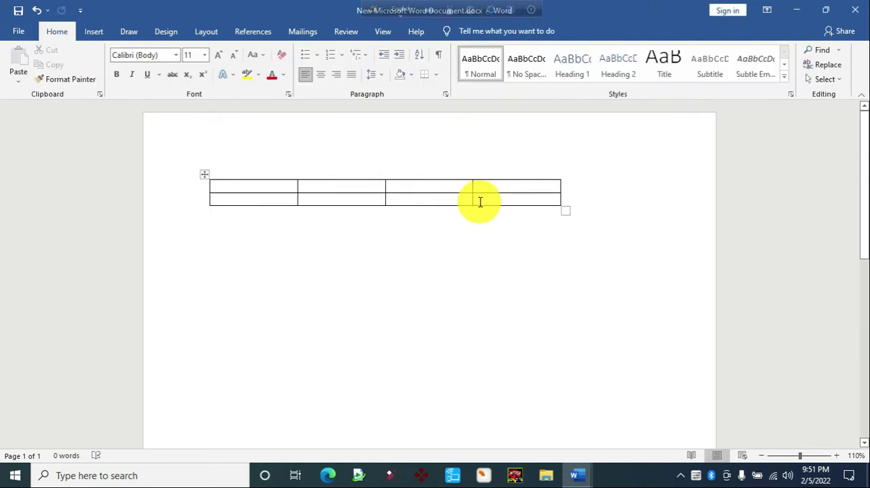
{"action": "key", "text": "ctrl+z"}
{"action": "key", "text": "ctrl+z"}
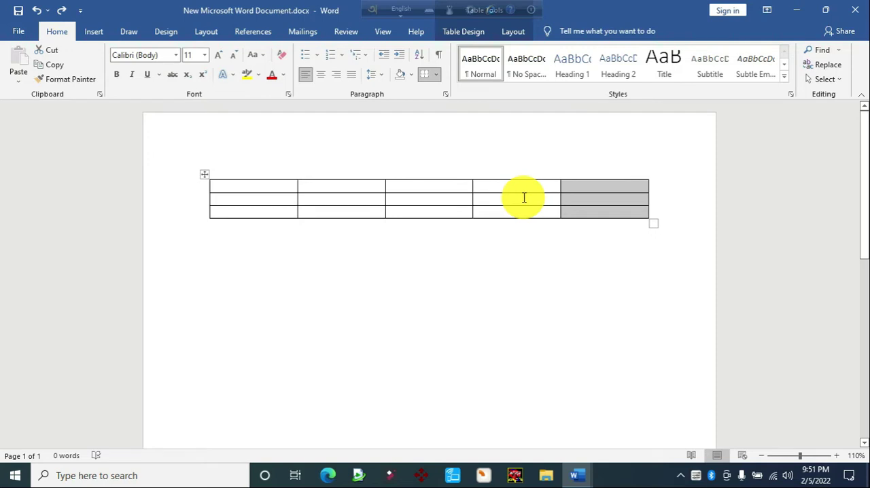
Delete the table's last three columns one after another, keeping only the first two
{"action": "left_click", "coordinate": [580, 189]}
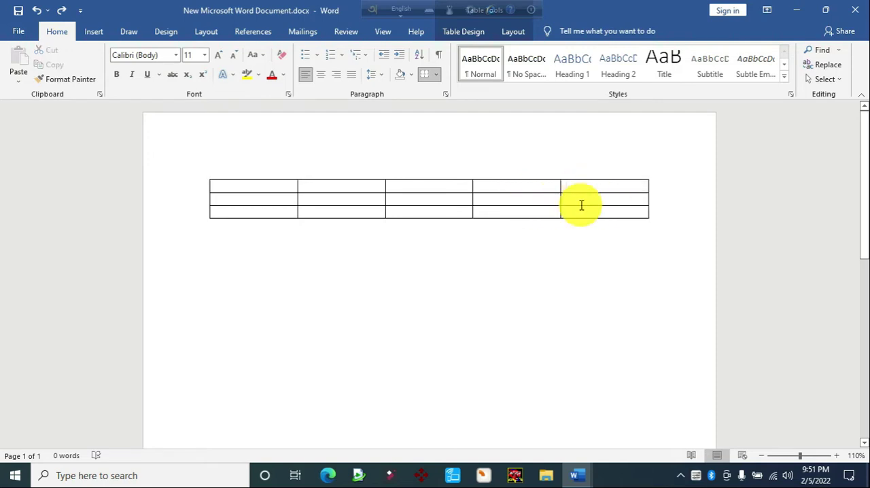
{"action": "left_click", "coordinate": [579, 209], "text": "shift"}
{"action": "key", "text": "BackSpace"}
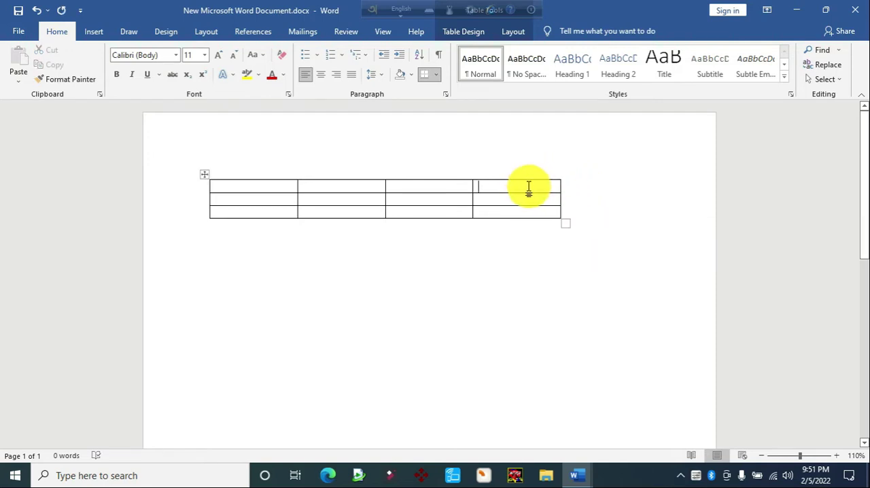
{"action": "left_click", "coordinate": [524, 208], "text": "shift"}
{"action": "key", "text": "BackSpace"}
{"action": "left_click", "coordinate": [450, 202], "text": "shift"}
{"action": "key", "text": "BackSpace"}
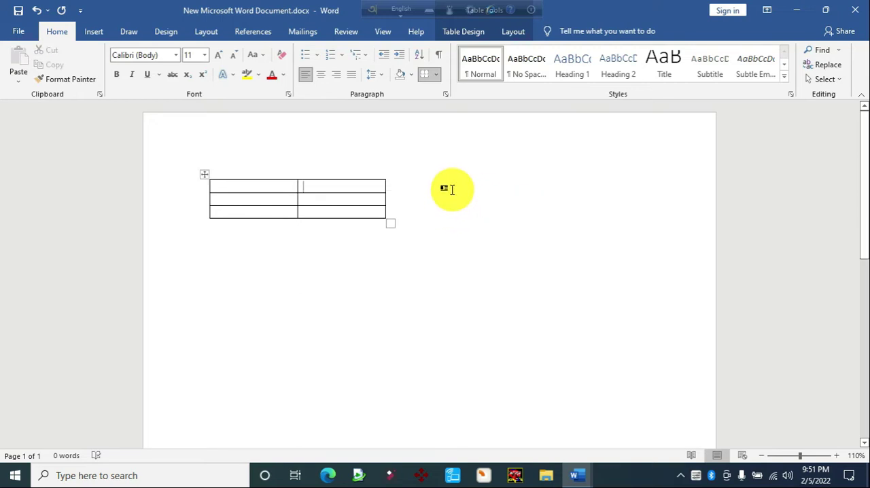
Delete the entire first row of the two-column table
{"action": "left_click_drag", "start_coordinate": [255, 185], "coordinate": [324, 194]}
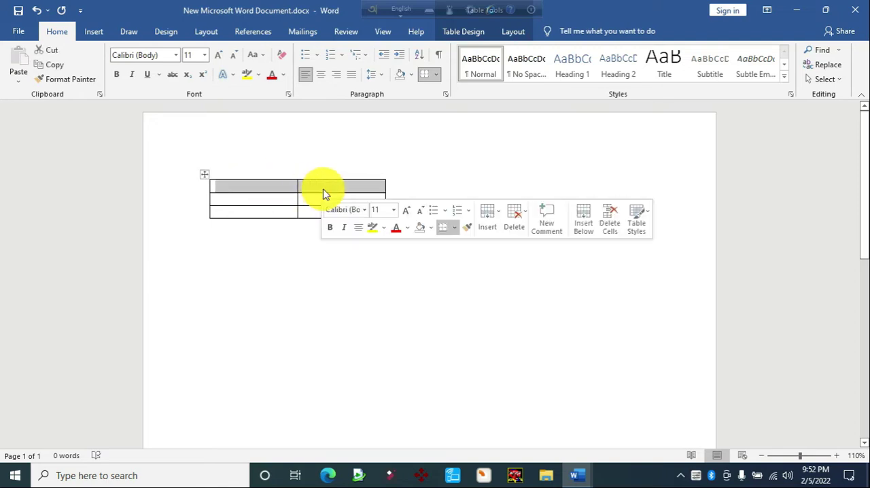
{"action": "right_click", "coordinate": [335, 187]}
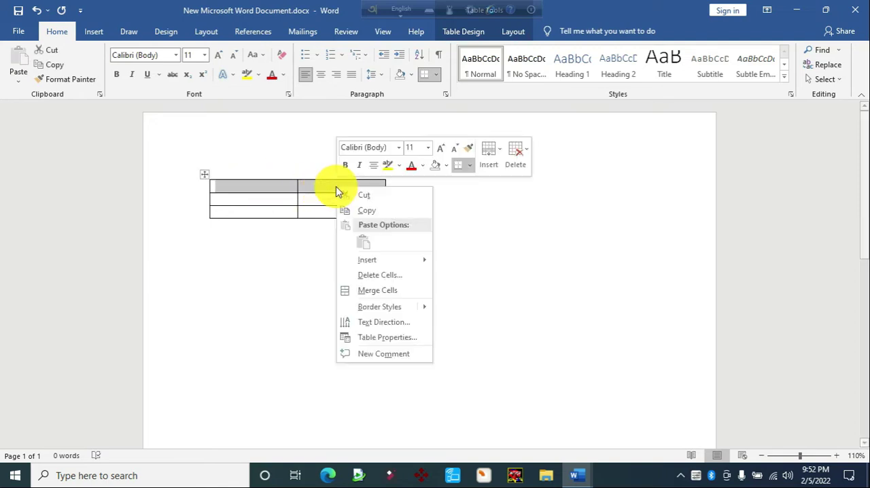
{"action": "left_click", "coordinate": [522, 162]}
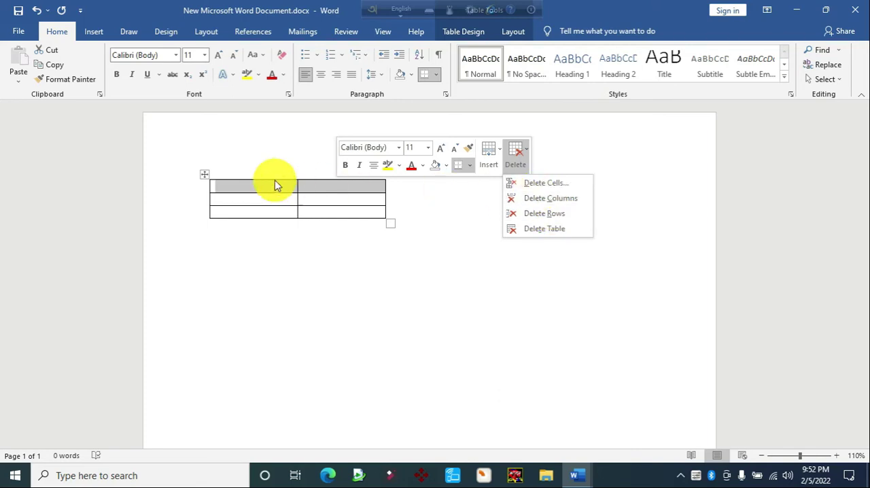
{"action": "left_click", "coordinate": [533, 214]}
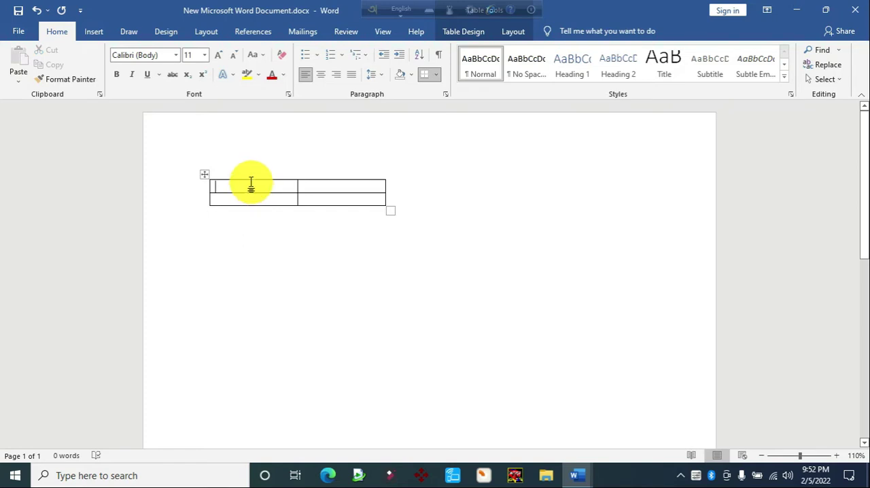
Make the line "২। কিভাবে Table মুছতে হয়" in Table.docx bold and red, and return to New Microsoft Word Document.docx
{"action": "mouse_move", "coordinate": [582, 472]}
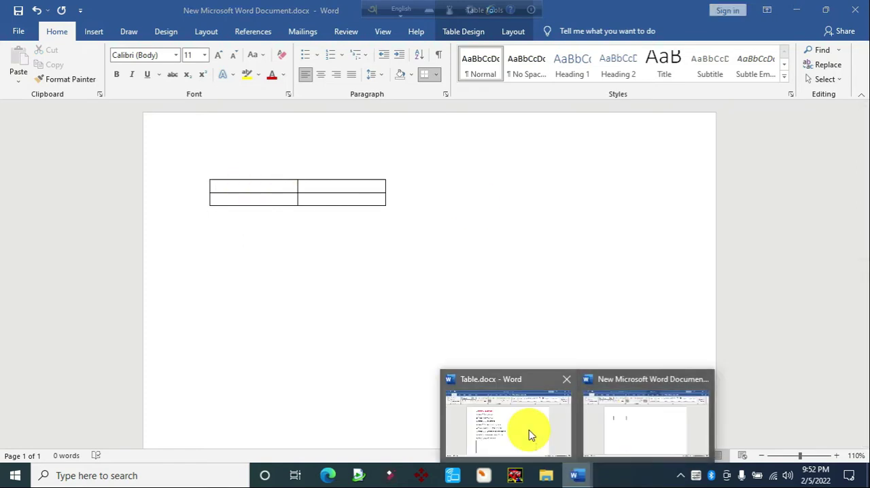
{"action": "left_click", "coordinate": [532, 435]}
{"action": "left_click_drag", "start_coordinate": [325, 175], "coordinate": [212, 175]}
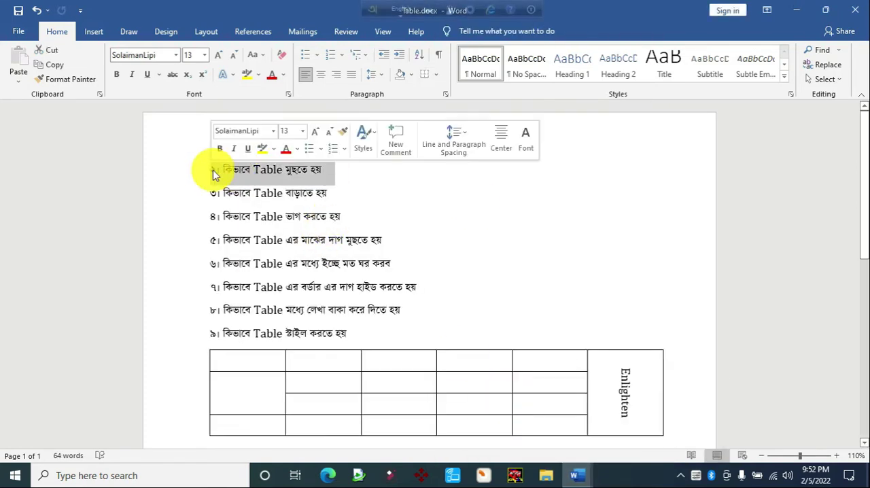
{"action": "key", "text": "ctrl+b"}
{"action": "left_click", "coordinate": [272, 74]}
{"action": "left_click", "coordinate": [296, 146]}
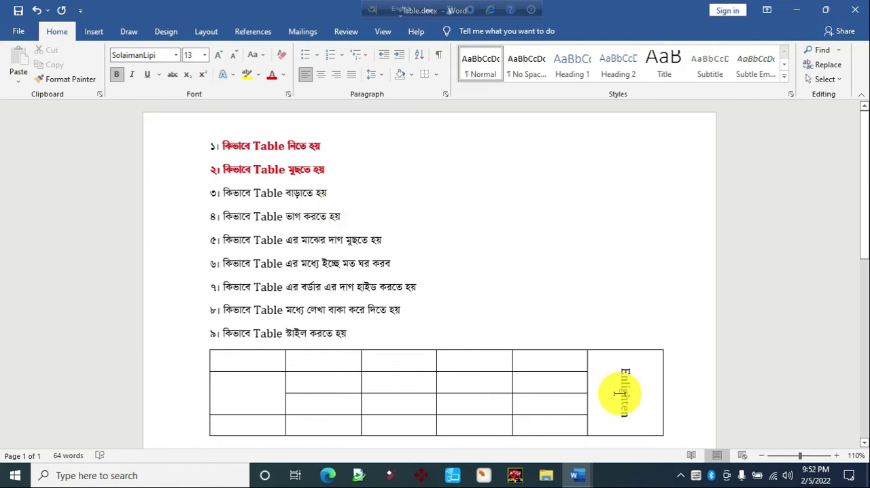
{"action": "mouse_move", "coordinate": [579, 472]}
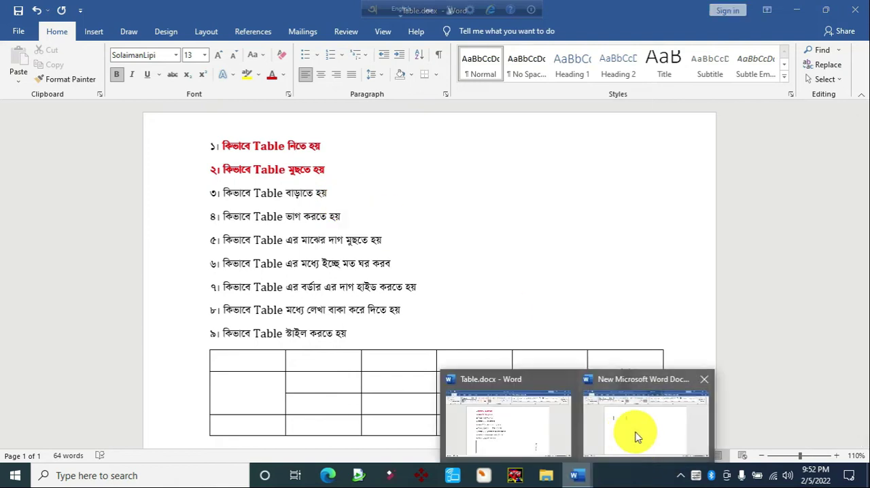
{"action": "left_click", "coordinate": [635, 435]}
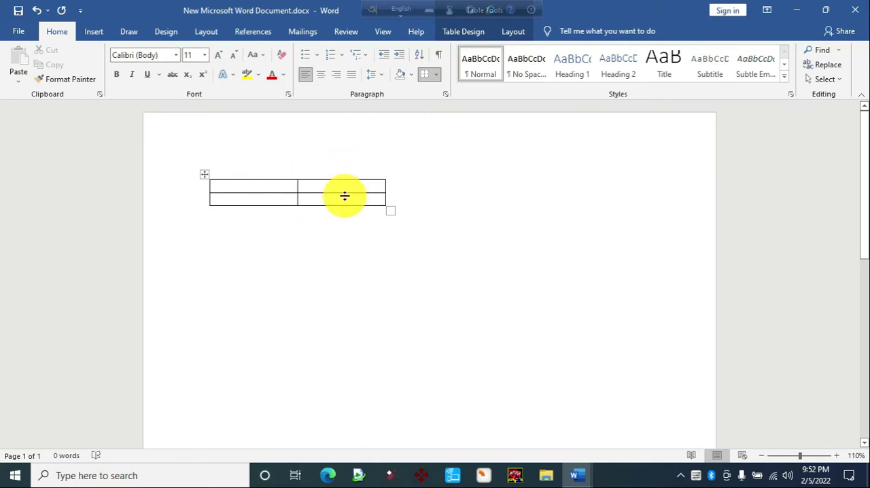
Extend the two-row table with two new rows at its end by moving past the last cell
{"action": "key", "text": "Tab"}
{"action": "key", "text": "Tab"}
{"action": "key", "text": "Tab"}
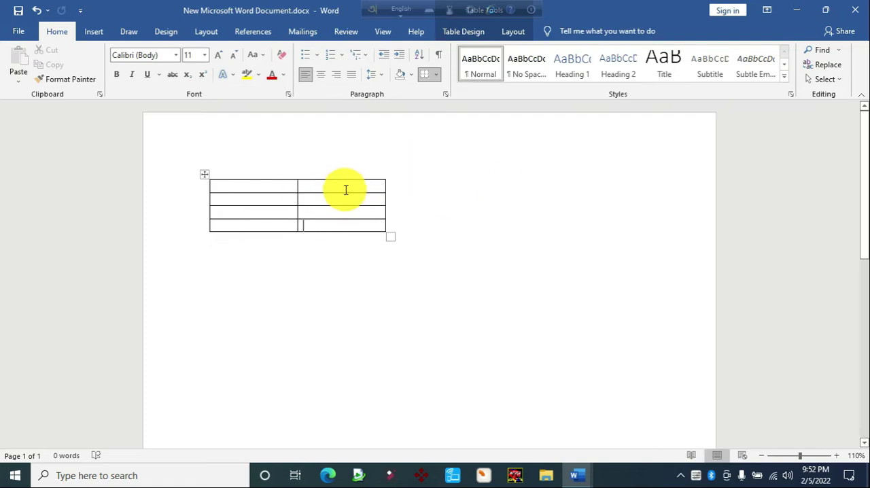
Insert three new columns one after another to the right of the table's second column
{"action": "left_click", "coordinate": [476, 34]}
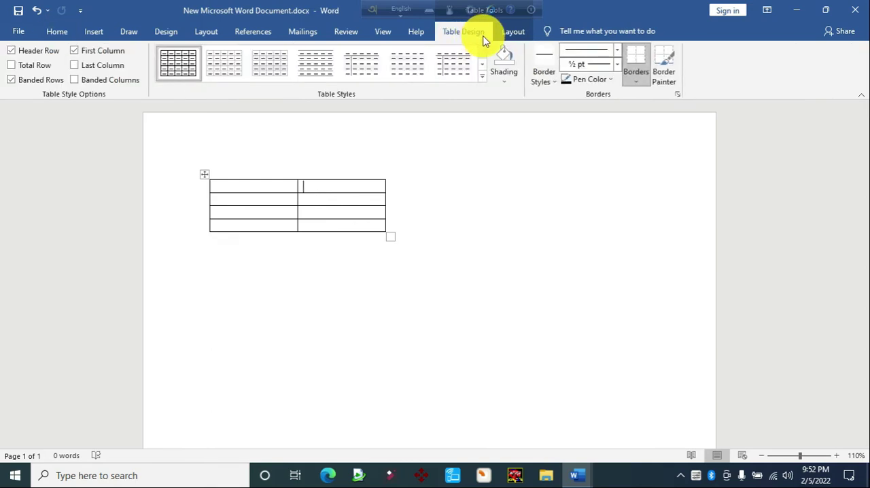
{"action": "left_click", "coordinate": [514, 32]}
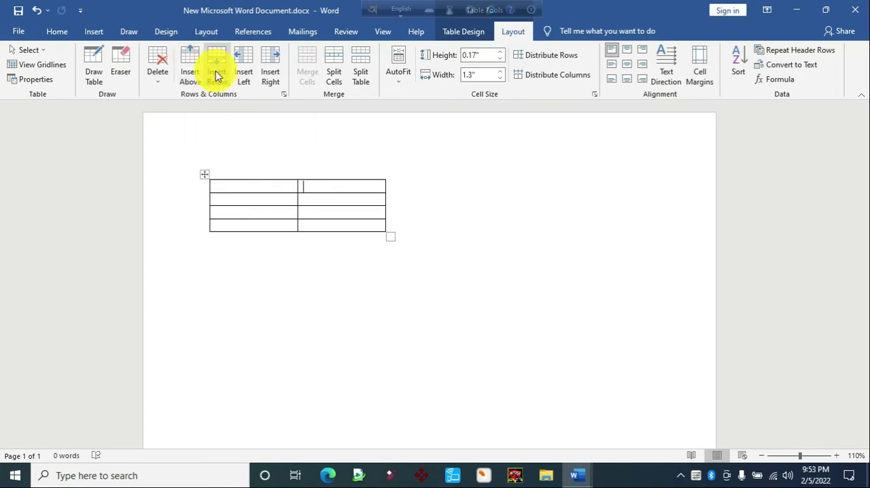
{"action": "left_click", "coordinate": [267, 63]}
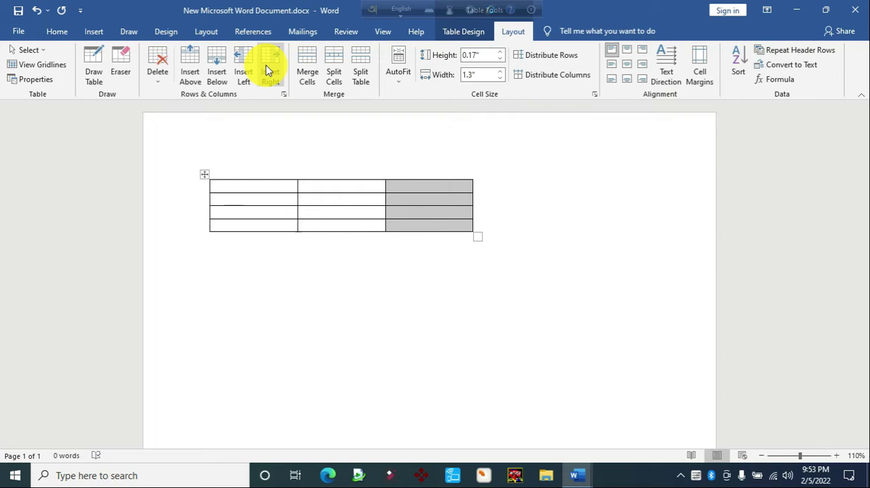
{"action": "left_click", "coordinate": [266, 70]}
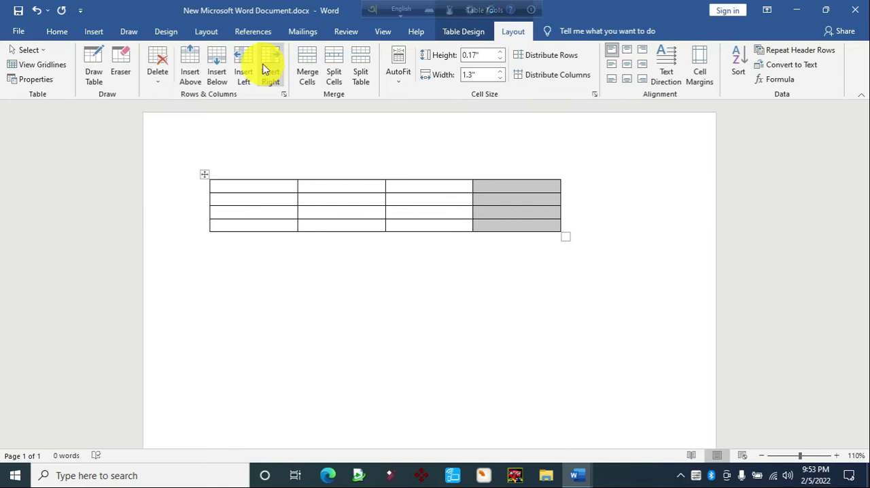
{"action": "left_click", "coordinate": [271, 66]}
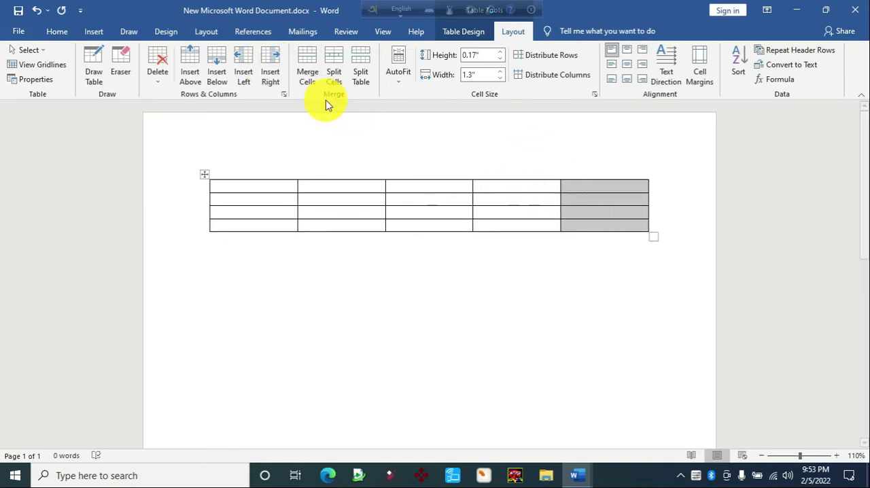
Insert six new rows below the last row of the five-column table
{"action": "left_click", "coordinate": [618, 230]}
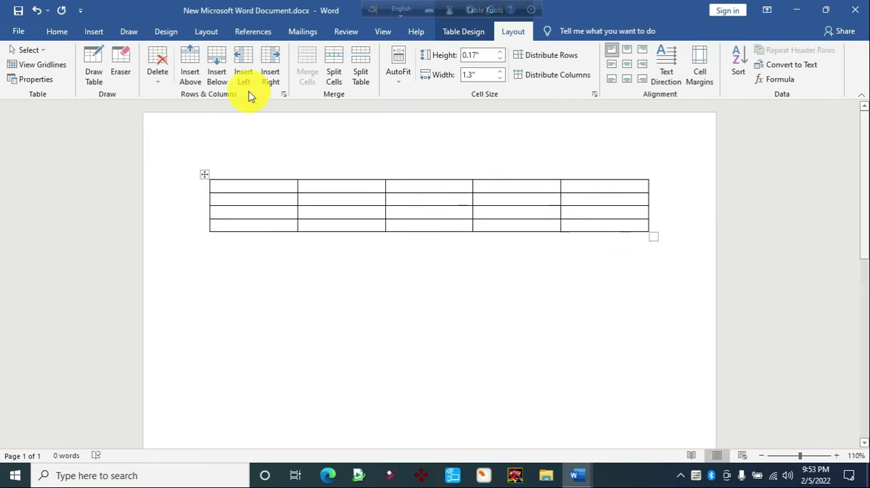
{"action": "left_click", "coordinate": [216, 74]}
{"action": "left_click", "coordinate": [216, 73]}
{"action": "left_click", "coordinate": [216, 73]}
{"action": "left_click", "coordinate": [216, 73]}
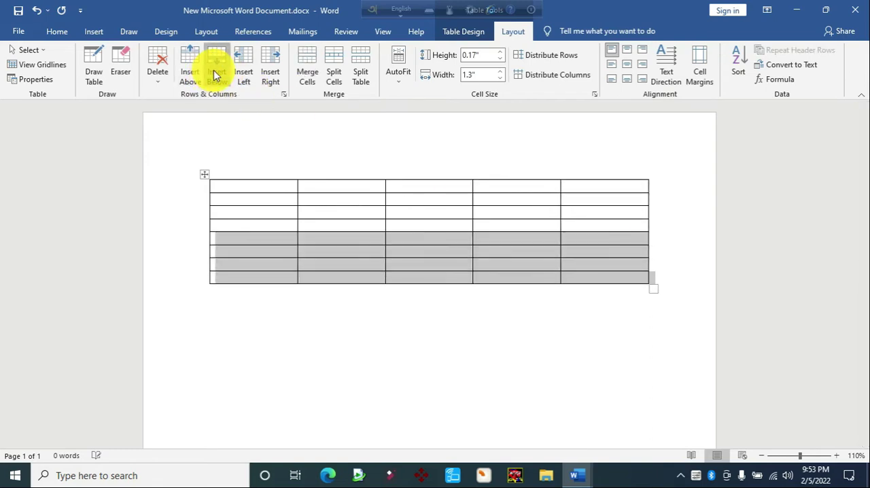
{"action": "left_click", "coordinate": [217, 73]}
{"action": "left_click", "coordinate": [216, 73]}
{"action": "left_click", "coordinate": [403, 267]}
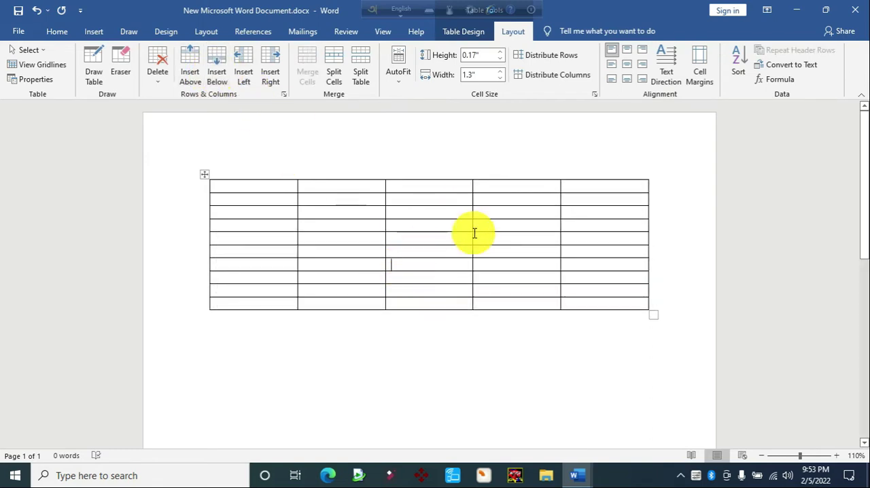
Delete the table's last three columns together, and undo the deletion
{"action": "left_click_drag", "start_coordinate": [617, 187], "coordinate": [443, 291]}
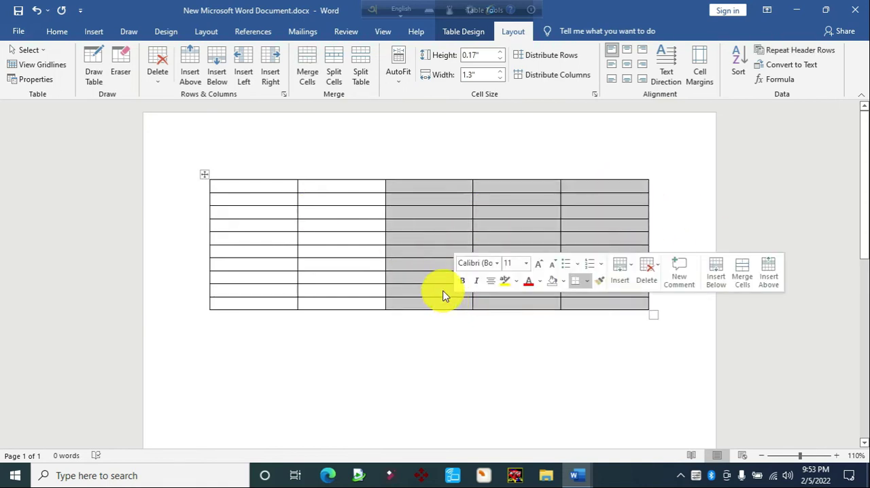
{"action": "key", "text": "BackSpace"}
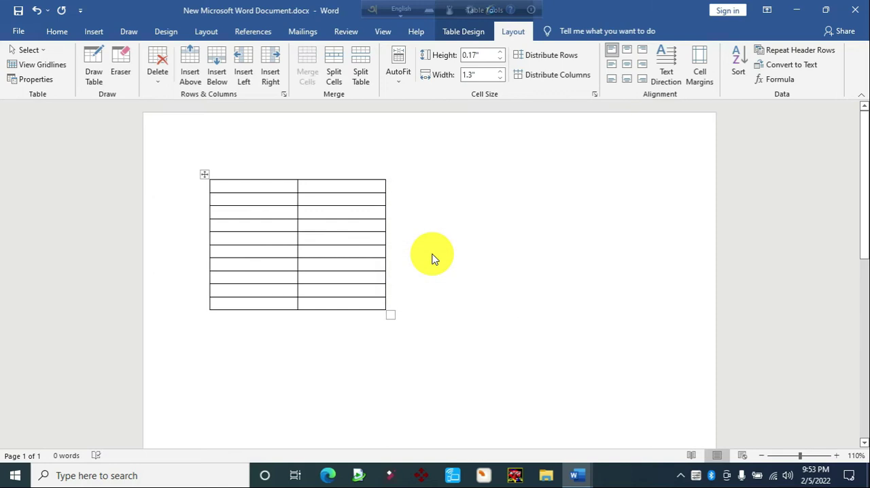
{"action": "key", "text": "ctrl+z"}
{"action": "left_click", "coordinate": [431, 234]}
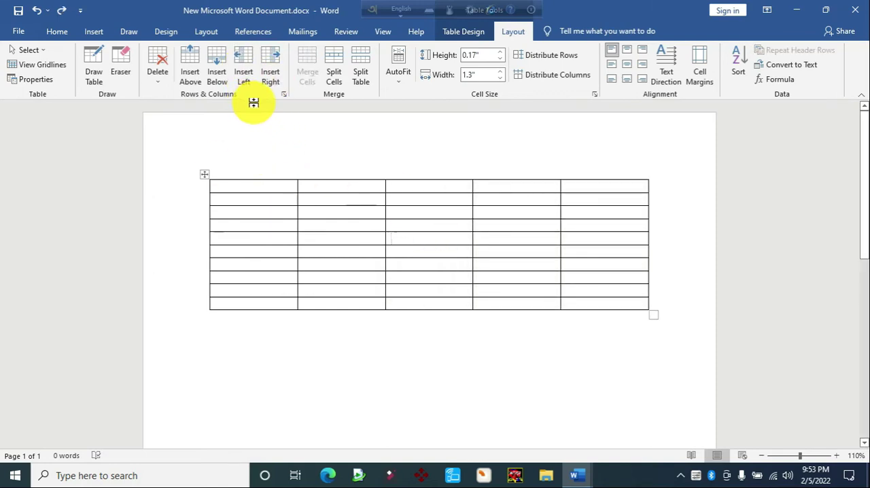
Make the line "৩। কিভাবে Table বাড়াতে হয়" in Table.docx bold and red, and return to New Microsoft Word Document.docx
{"action": "mouse_move", "coordinate": [581, 473]}
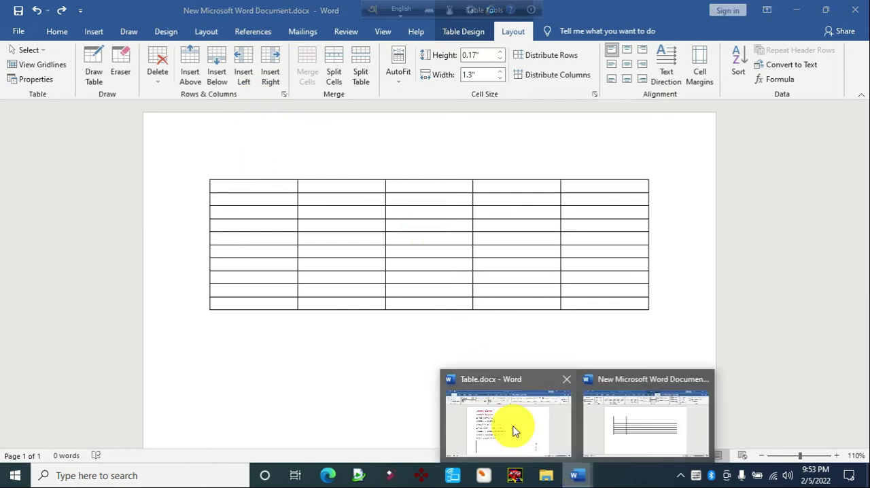
{"action": "left_click", "coordinate": [511, 428]}
{"action": "left_click_drag", "start_coordinate": [336, 193], "coordinate": [218, 188]}
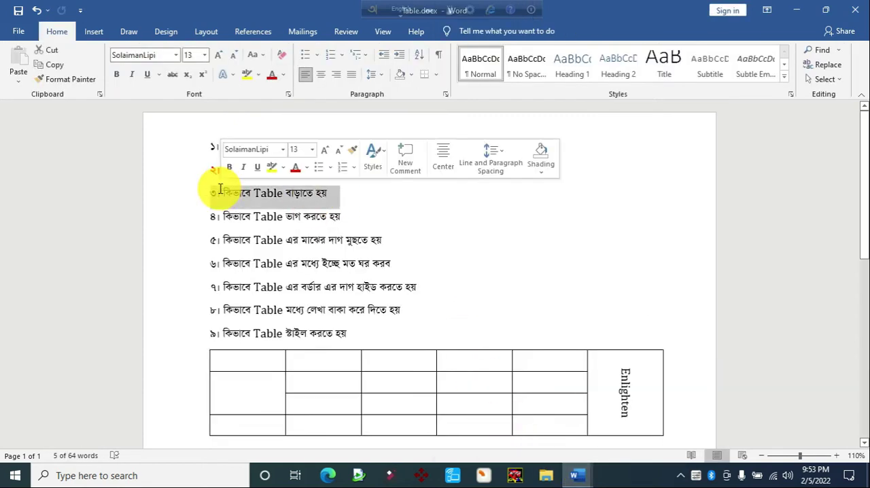
{"action": "key", "text": "ctrl+b"}
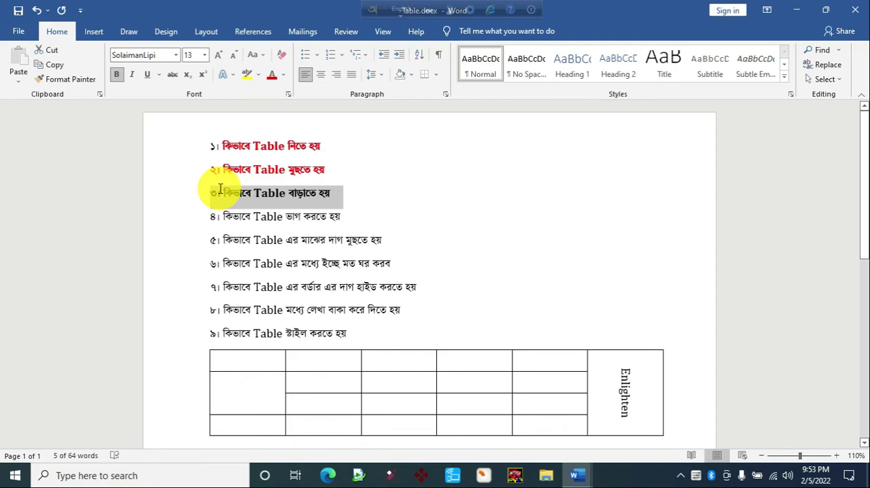
{"action": "left_click", "coordinate": [271, 75]}
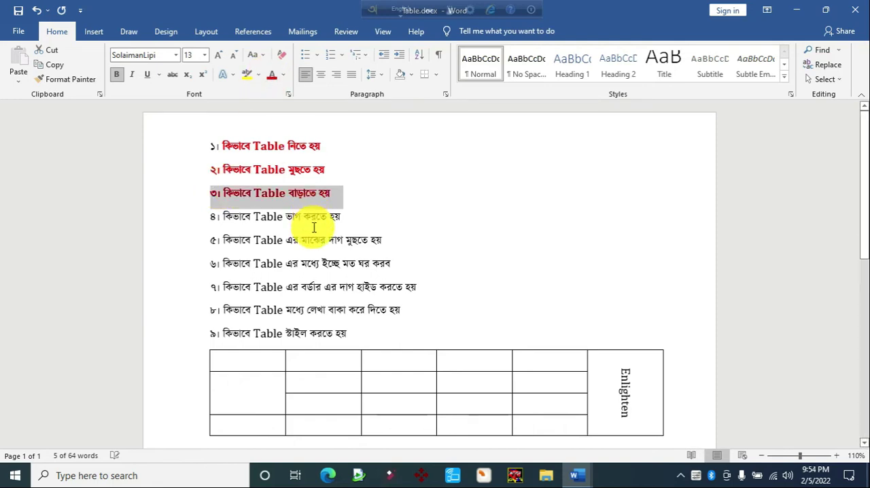
{"action": "left_click", "coordinate": [305, 217]}
{"action": "left_click", "coordinate": [582, 472]}
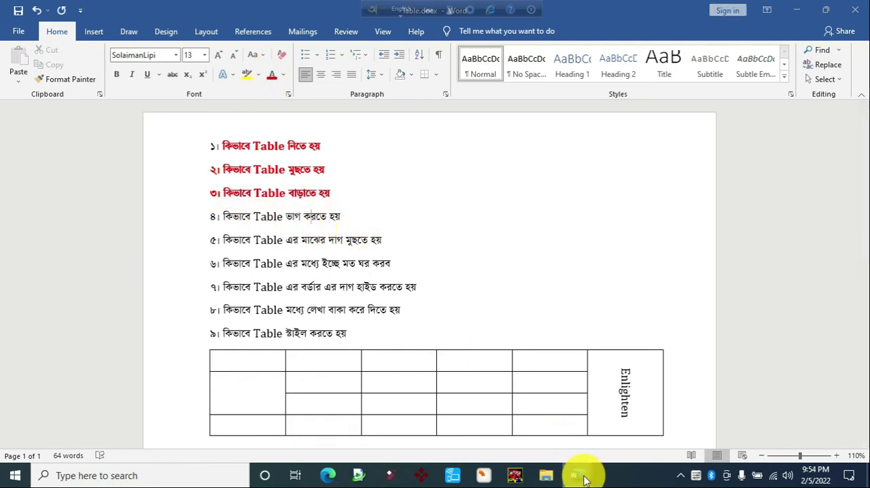
{"action": "left_click", "coordinate": [631, 447]}
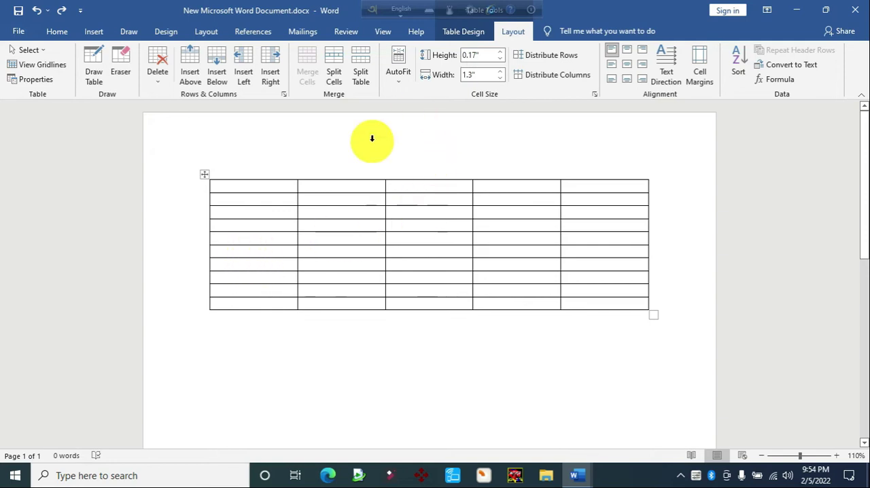
Split the table above its fifth row and add two blank lines between the two parts
{"action": "left_click", "coordinate": [361, 75]}
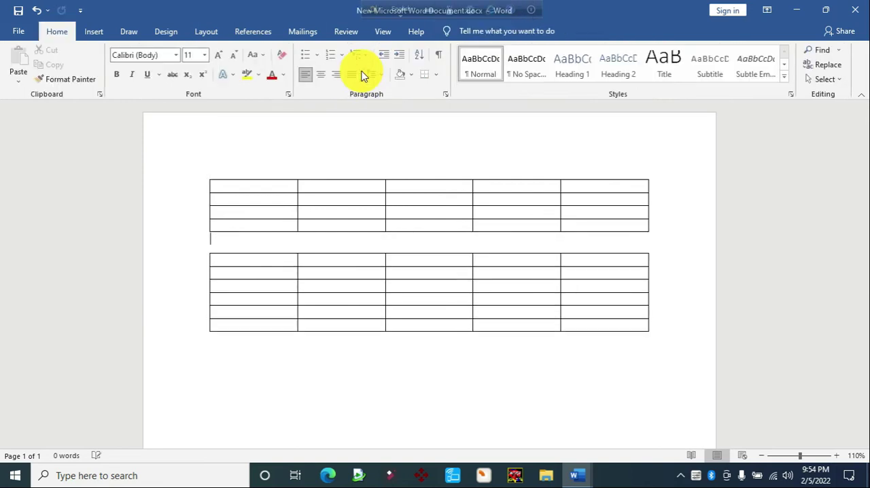
{"action": "key", "text": "Return"}
{"action": "key", "text": "Return"}
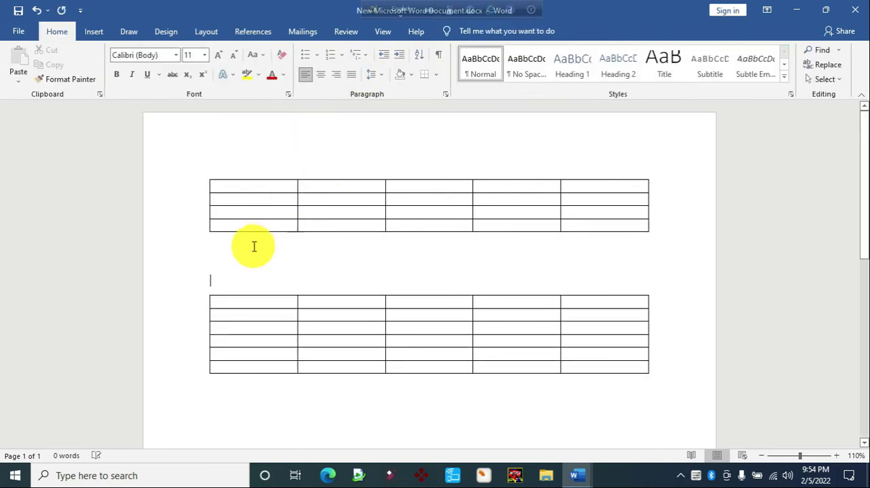
Remove the blank lines between the two table parts and rejoin them into one table
{"action": "key", "text": "BackSpace"}
{"action": "key", "text": "BackSpace"}
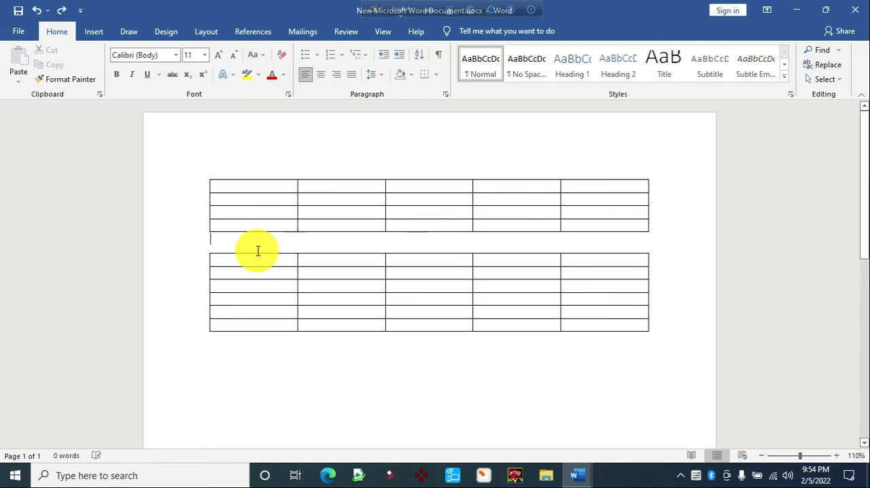
{"action": "key", "text": "Delete"}
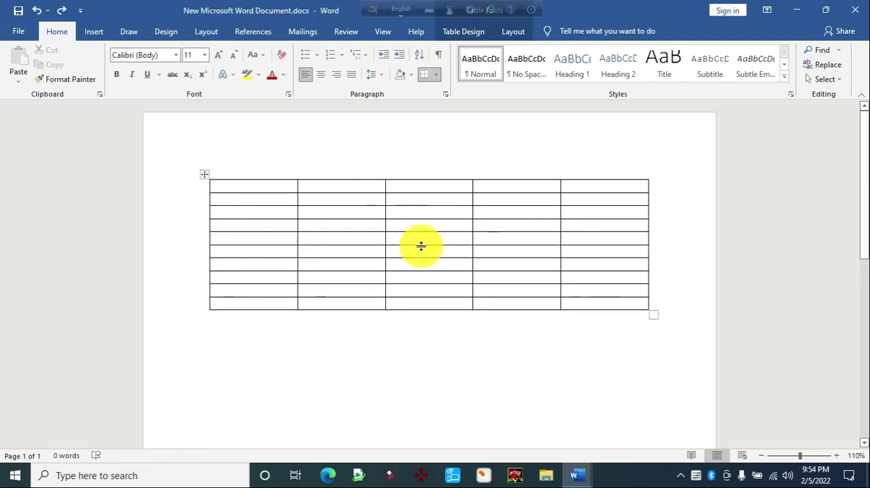
Split the table above its eighth row, and undo the split
{"action": "left_click", "coordinate": [307, 303]}
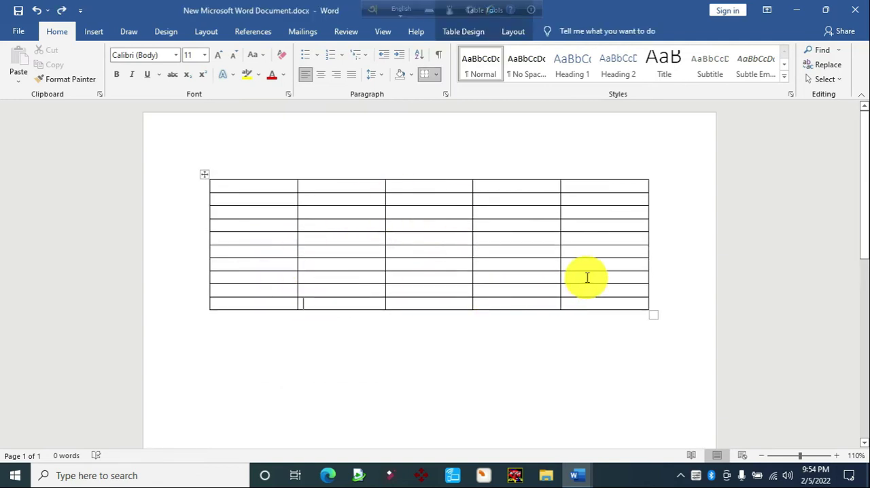
{"action": "left_click", "coordinate": [511, 32]}
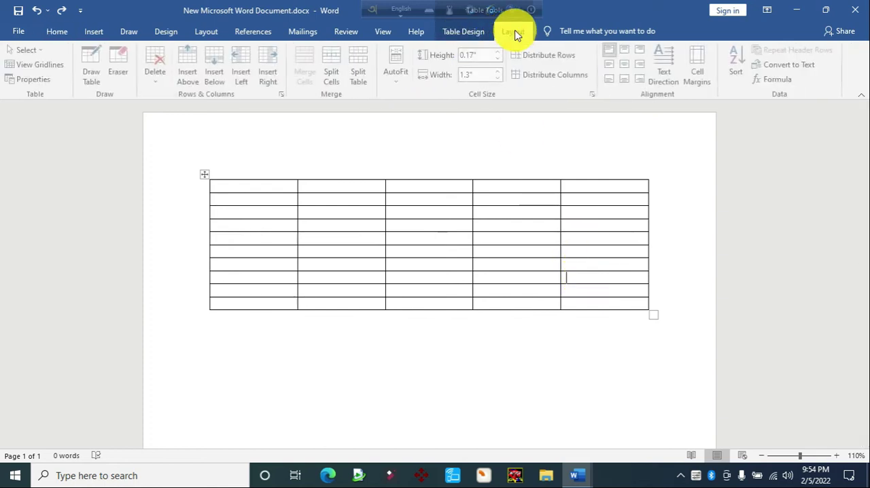
{"action": "left_click", "coordinate": [361, 73]}
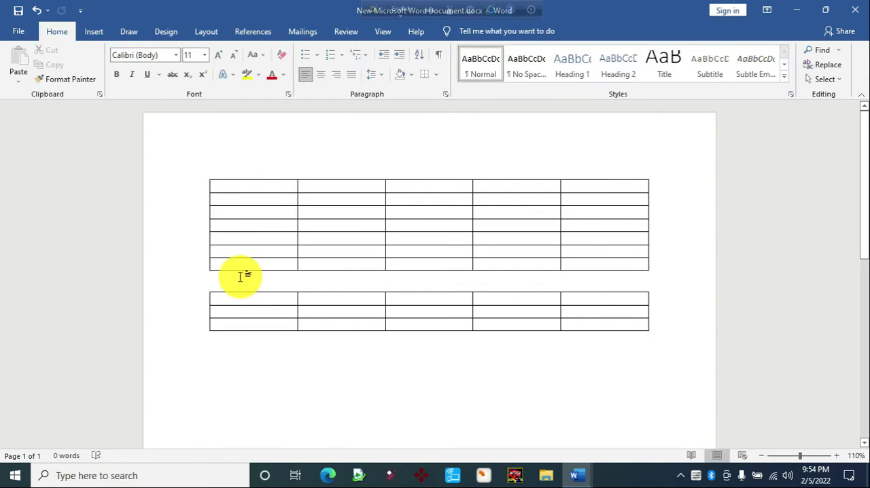
{"action": "key", "text": "ctrl+z"}
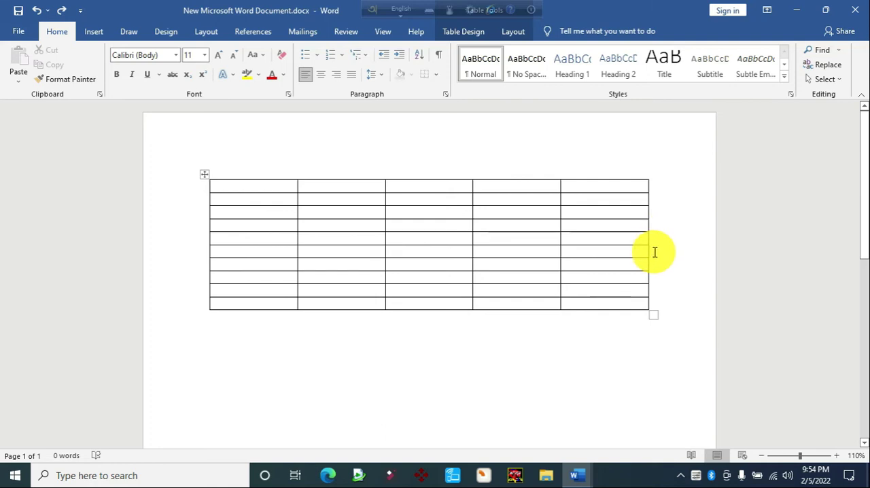
Split the table above its sixth row and then above its fifth row, undoing each split
{"action": "key", "text": "ctrl+y"}
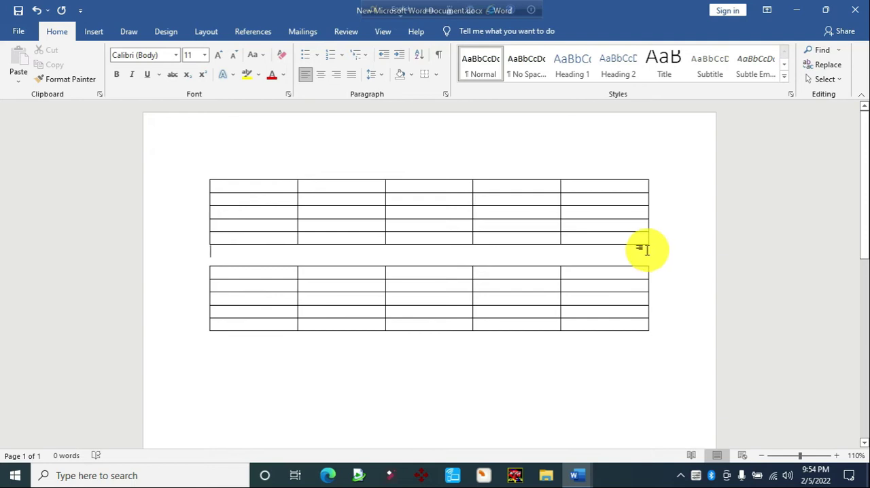
{"action": "key", "text": "ctrl+z"}
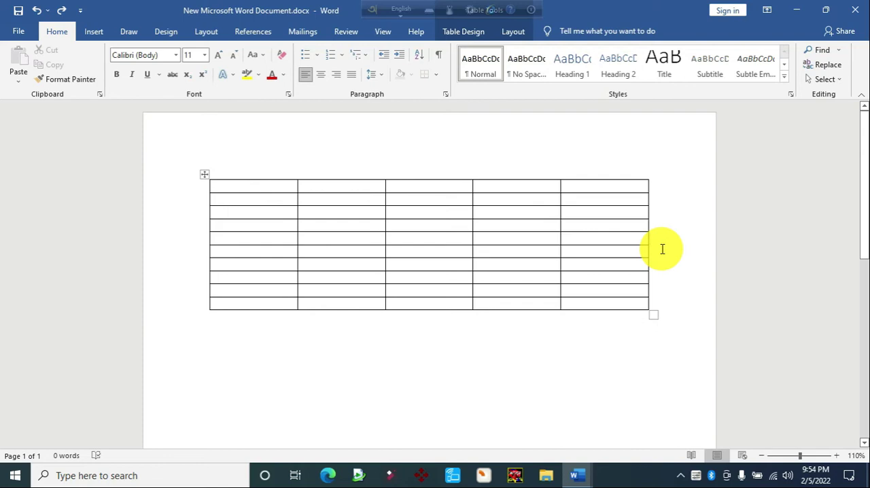
{"action": "key", "text": "ctrl+y"}
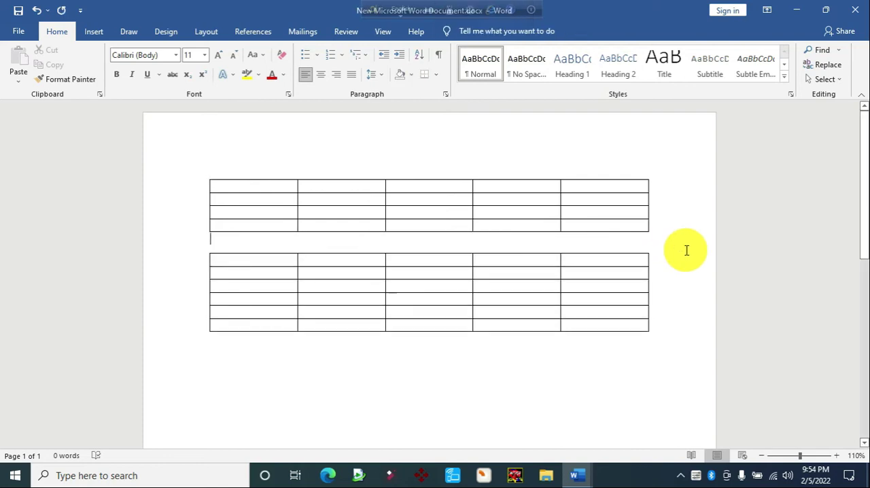
{"action": "key", "text": "ctrl+z"}
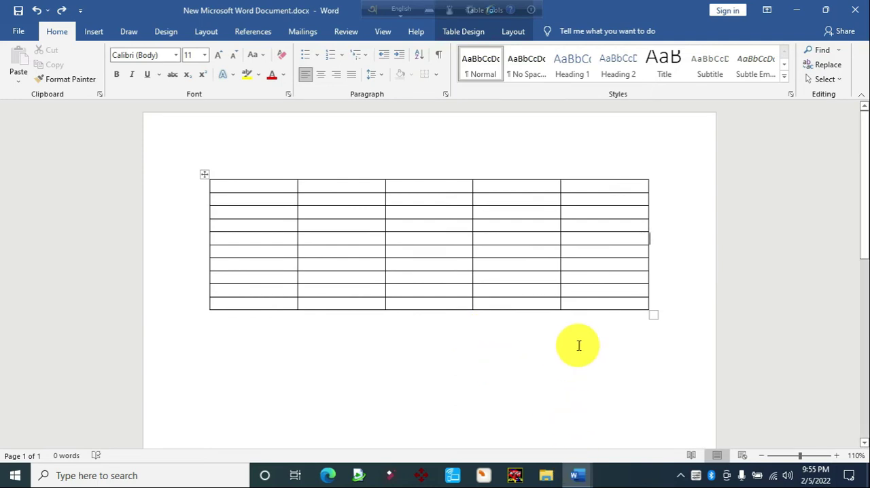
Split the table above its sixth row into two five-row tables
{"action": "left_click", "coordinate": [583, 250]}
{"action": "left_click", "coordinate": [514, 31]}
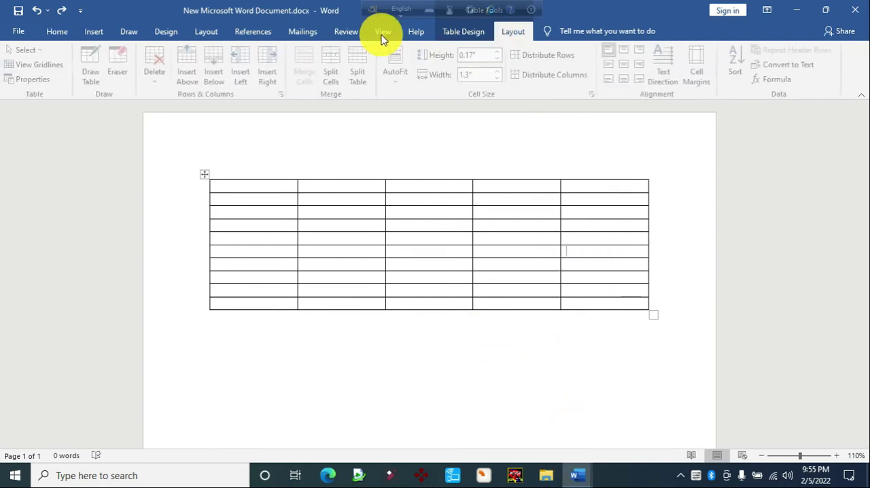
{"action": "left_click", "coordinate": [358, 73]}
Make the line "৪। কিভাবে Table ভাগ করতে হয়" in Table.docx bold and red, and return to New Microsoft Word Document.docx
{"action": "mouse_move", "coordinate": [562, 457]}
{"action": "left_click", "coordinate": [554, 442]}
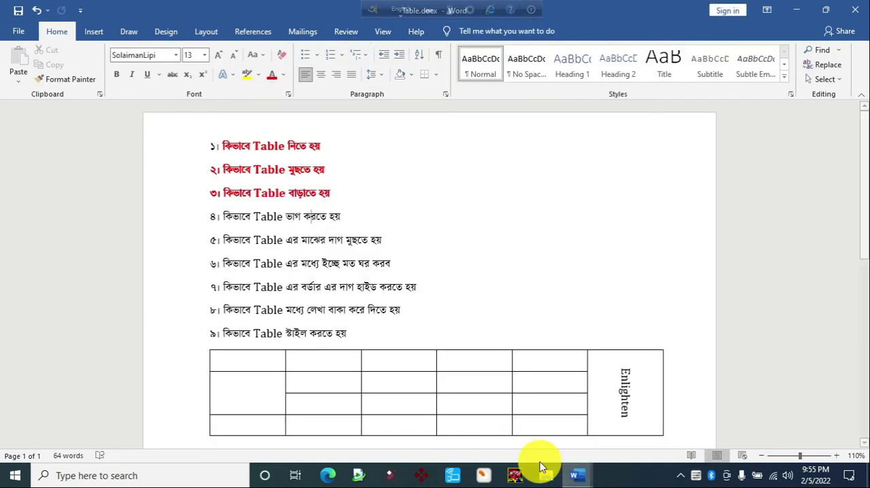
{"action": "left_click_drag", "start_coordinate": [337, 216], "coordinate": [221, 216]}
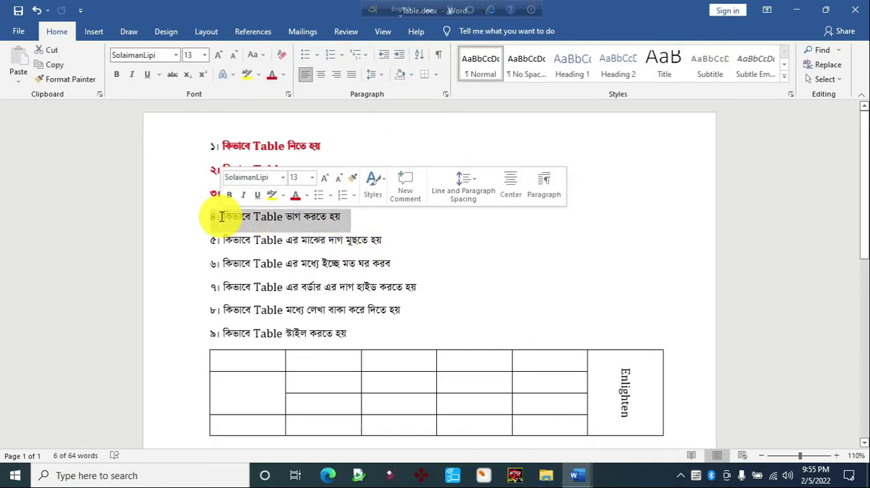
{"action": "key", "text": "ctrl+b"}
{"action": "left_click", "coordinate": [272, 74]}
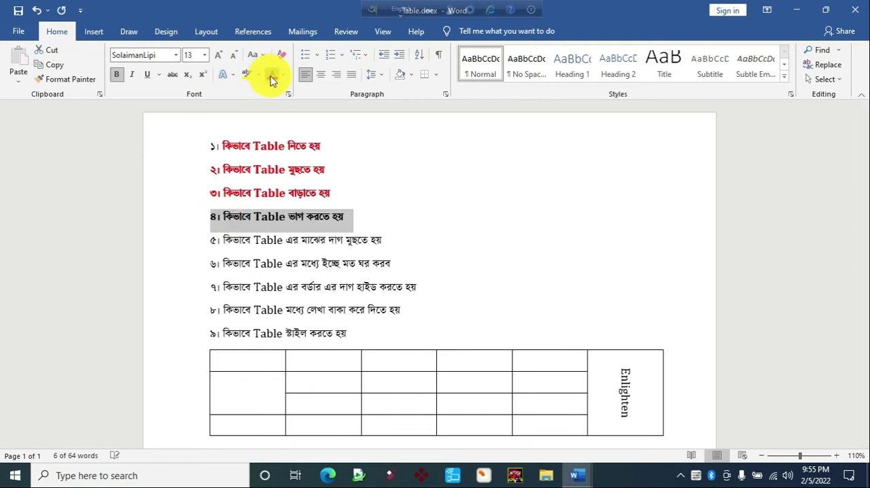
{"action": "left_click", "coordinate": [317, 216]}
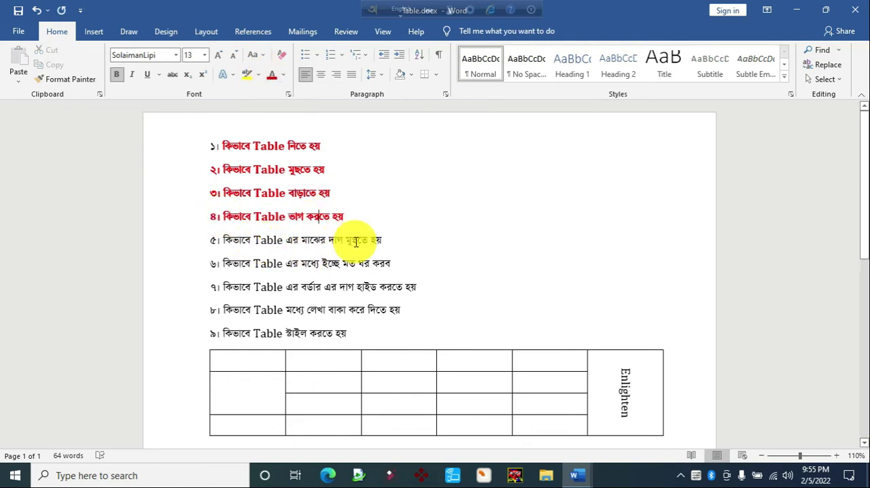
{"action": "mouse_move", "coordinate": [586, 480]}
{"action": "left_click", "coordinate": [619, 382]}
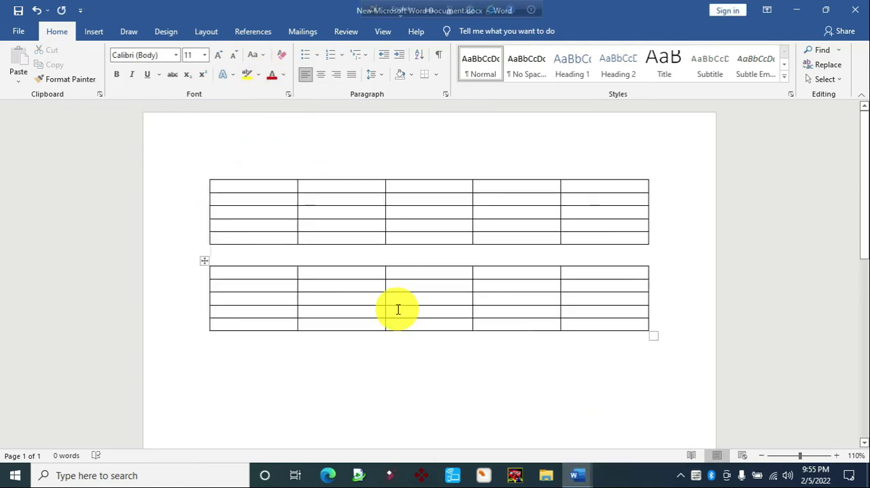
Rejoin the two table parts into one table and place the cursor in its first row
{"action": "key", "text": "Delete"}
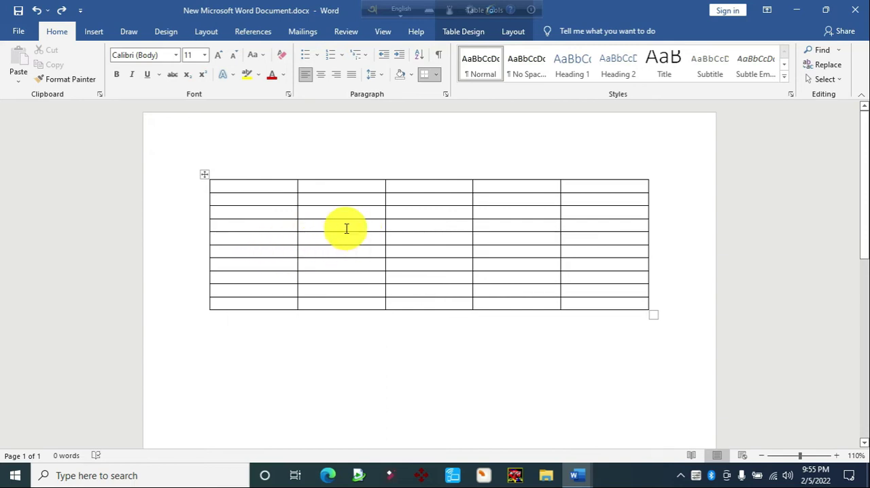
{"action": "left_click", "coordinate": [259, 186]}
{"action": "left_click_drag", "start_coordinate": [304, 186], "coordinate": [597, 188]}
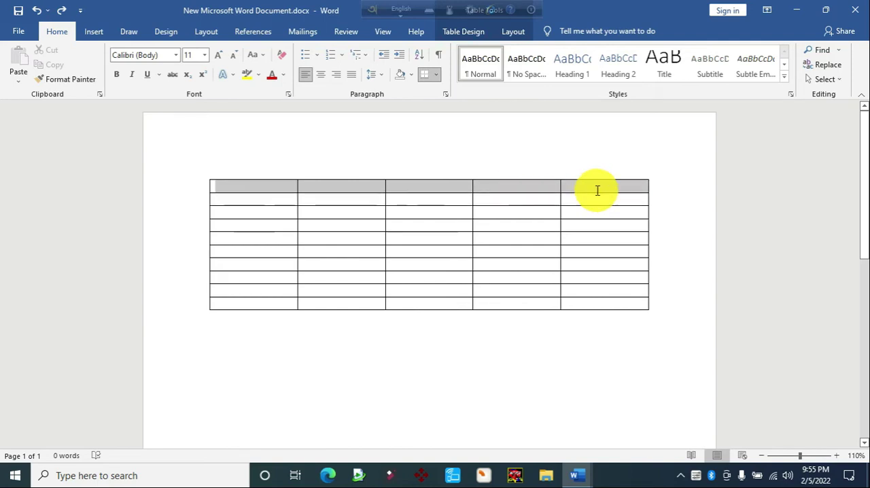
{"action": "left_click", "coordinate": [367, 190]}
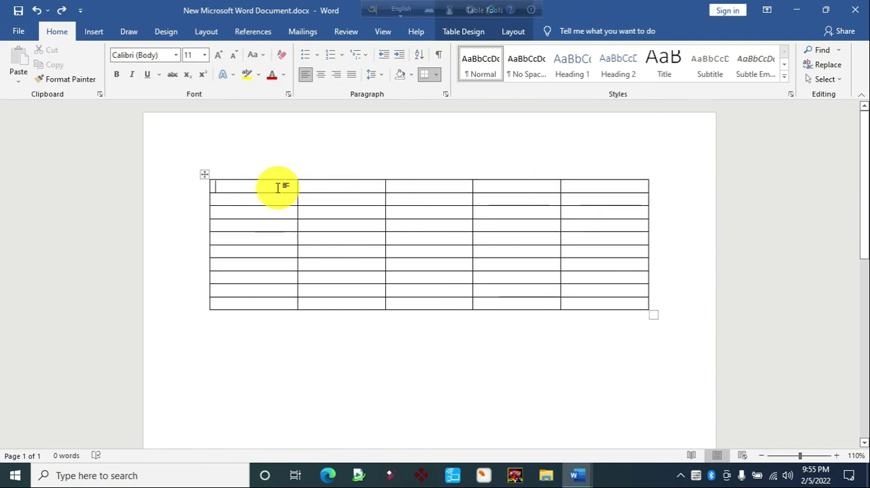
Erase the vertical lines in the table's first row with the Eraser so it forms a single cell
{"action": "left_click", "coordinate": [512, 34]}
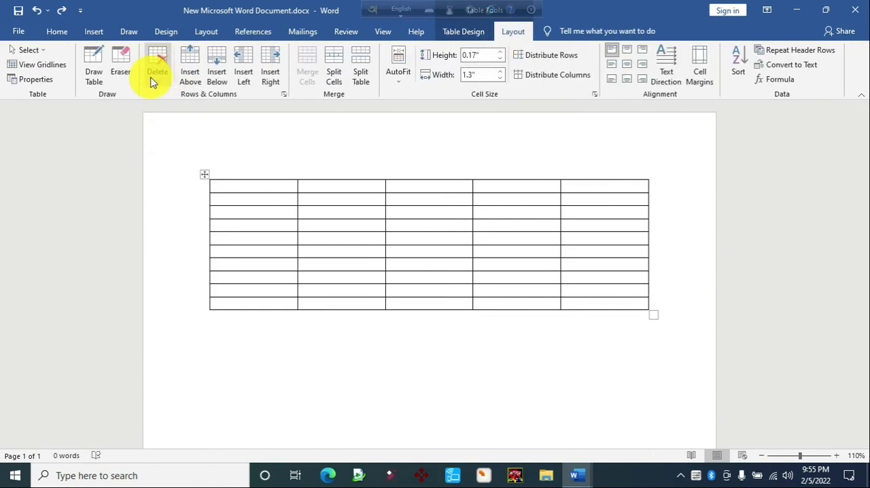
{"action": "left_click", "coordinate": [120, 61]}
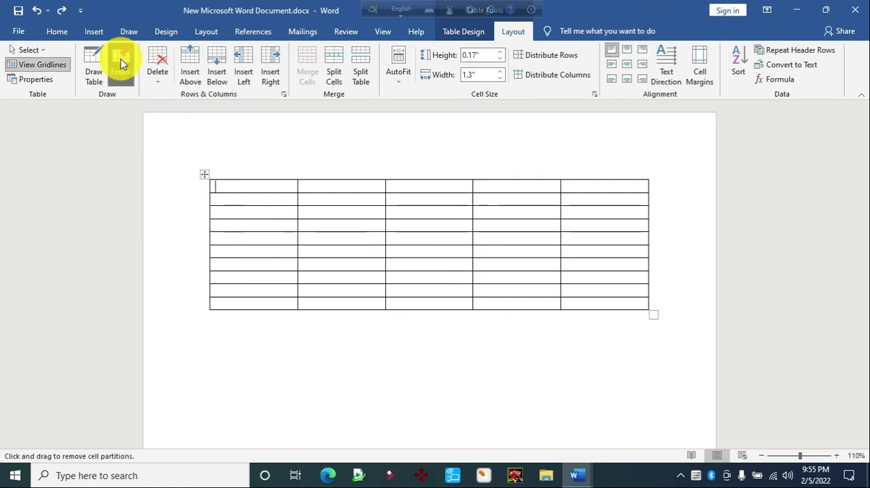
{"action": "left_click_drag", "start_coordinate": [273, 184], "coordinate": [582, 181]}
{"action": "key", "text": "Escape"}
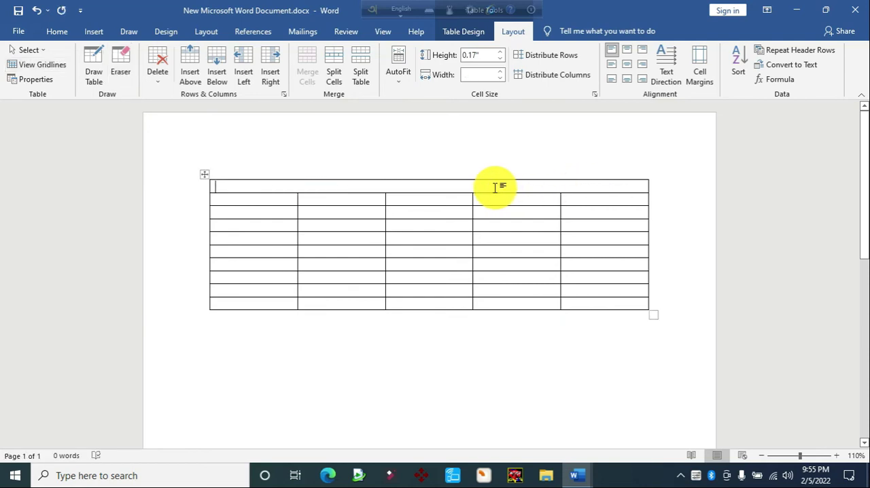
Erase the inner horizontal lines in column two across rows 3–8, column five across rows 6–9, and column three across rows 8–10
{"action": "left_click", "coordinate": [119, 72]}
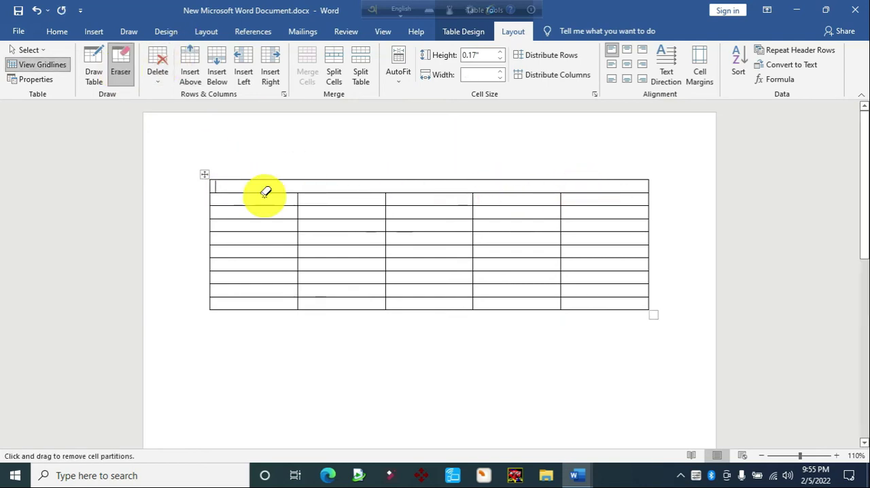
{"action": "mouse_move", "coordinate": [368, 219]}
{"action": "left_mouse_down"}
{"action": "mouse_move", "coordinate": [356, 278]}
{"action": "mouse_move", "coordinate": [363, 278]}
{"action": "left_mouse_up"}
{"action": "mouse_move", "coordinate": [605, 259]}
{"action": "left_mouse_down"}
{"action": "mouse_move", "coordinate": [607, 288]}
{"action": "mouse_move", "coordinate": [597, 290]}
{"action": "left_mouse_up"}
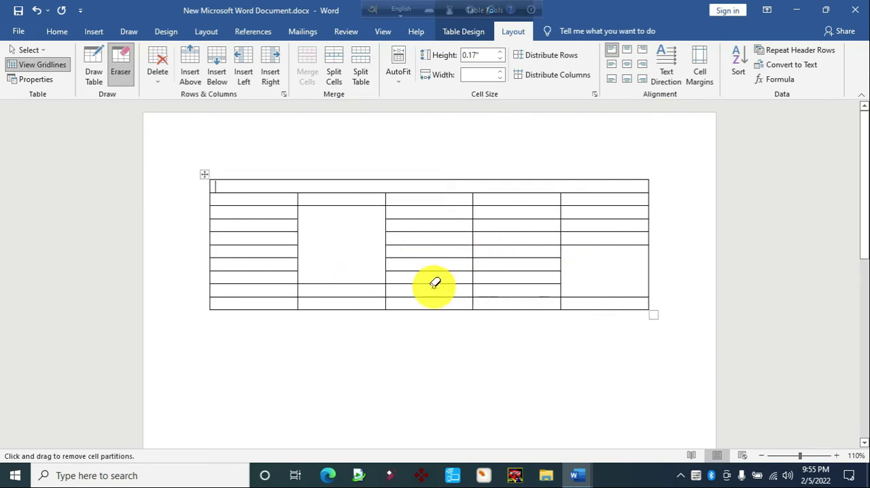
{"action": "left_click_drag", "start_coordinate": [431, 287], "coordinate": [432, 300]}
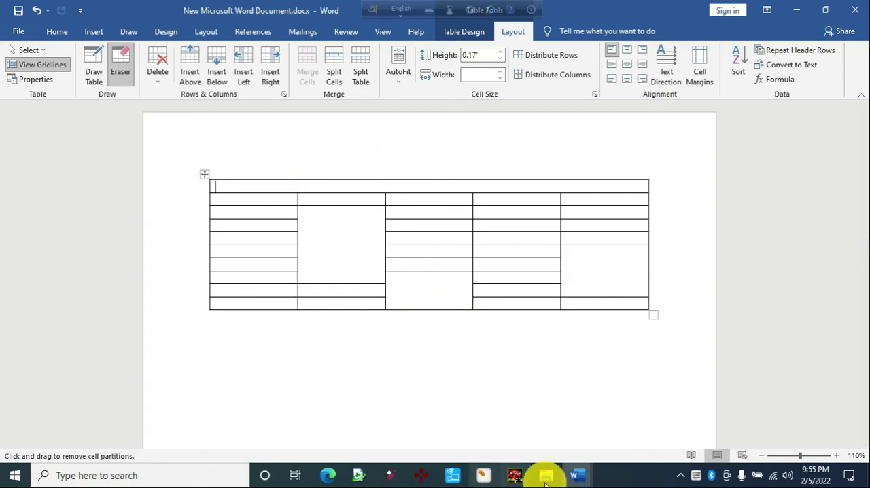
Make the line "৫। কিভাবে Table এর মাঝের দাগ মুছতে হয়" in Table.docx bold and red, and return to New Microsoft Word Document.docx
{"action": "mouse_move", "coordinate": [577, 475]}
{"action": "left_click", "coordinate": [486, 437]}
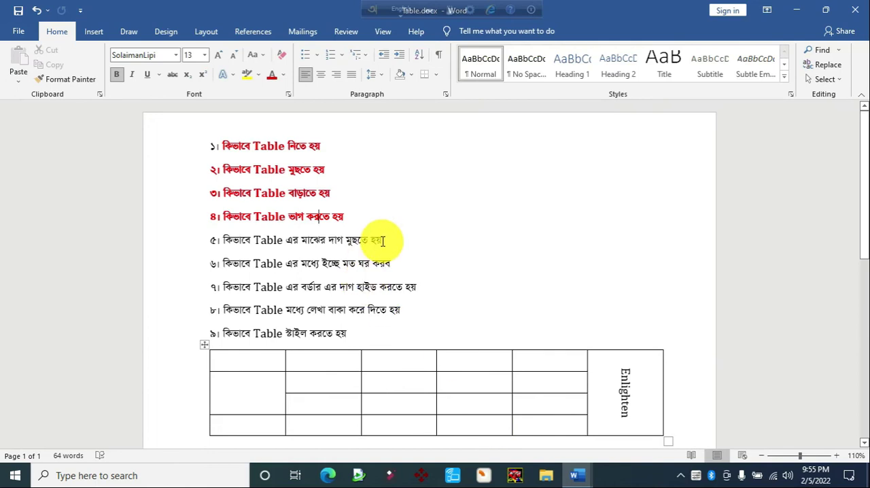
{"action": "left_click", "coordinate": [219, 240]}
{"action": "key", "text": "ctrl+b"}
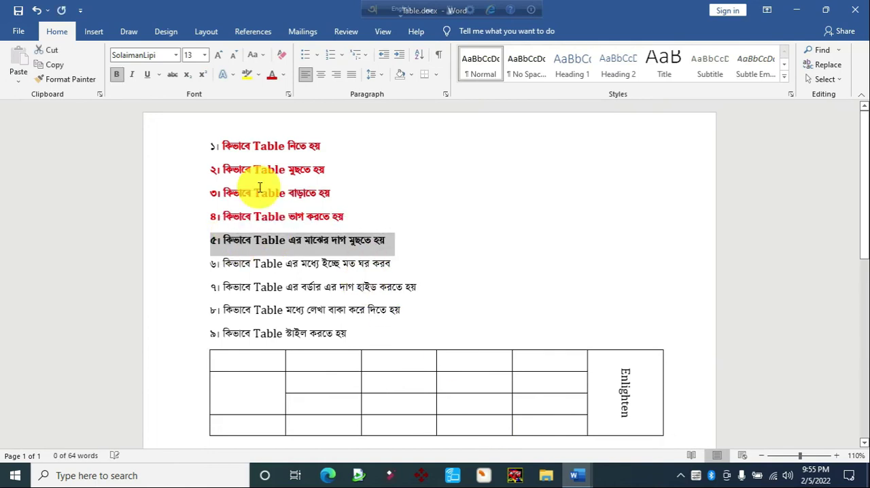
{"action": "left_click", "coordinate": [272, 75]}
{"action": "left_click", "coordinate": [307, 284]}
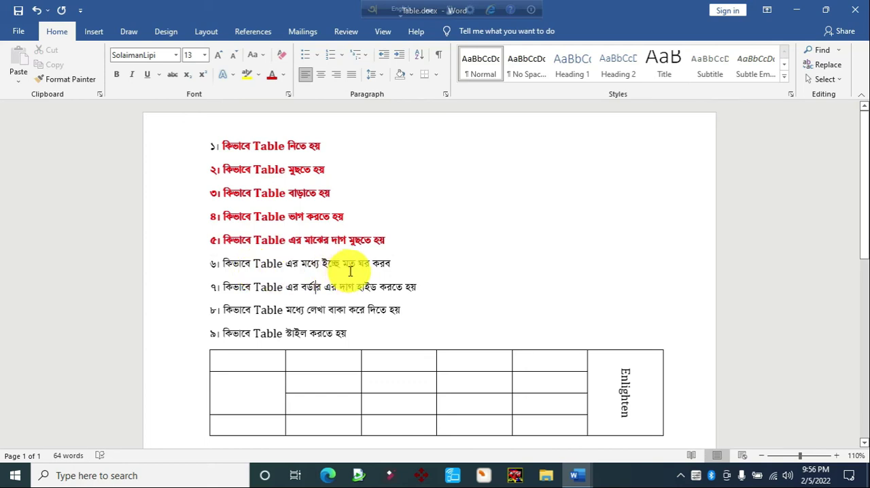
{"action": "mouse_move", "coordinate": [578, 475]}
{"action": "left_click", "coordinate": [627, 446]}
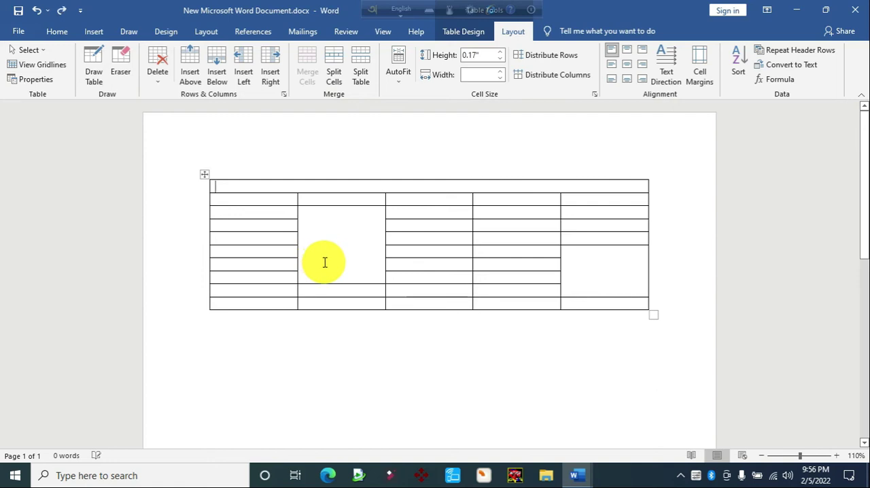
Undo the horizontal line erasures in the columns, and enter Jan and Feb in the first column's second and third rows
{"action": "key", "text": "ctrl+z"}
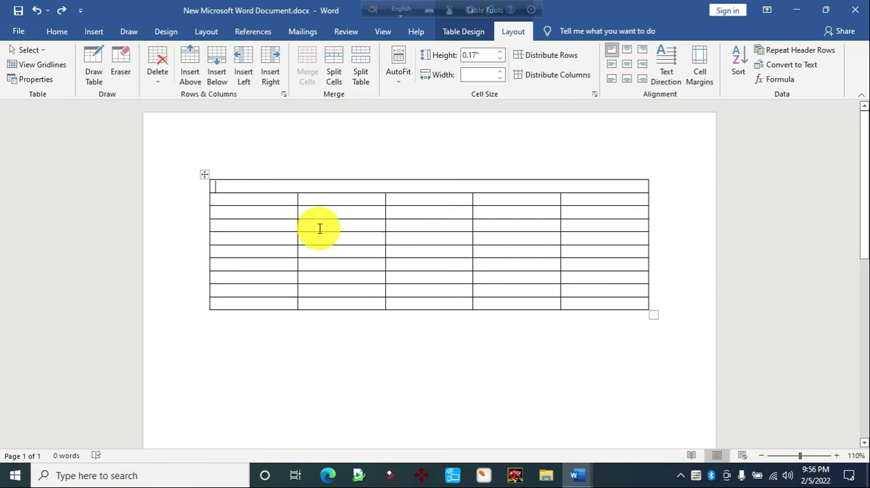
{"action": "left_click", "coordinate": [238, 200]}
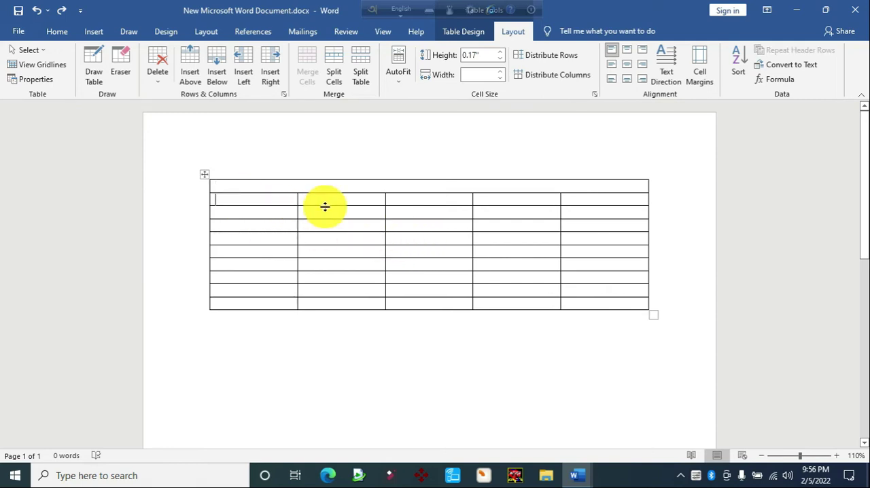
{"action": "type", "text": "Jan"}
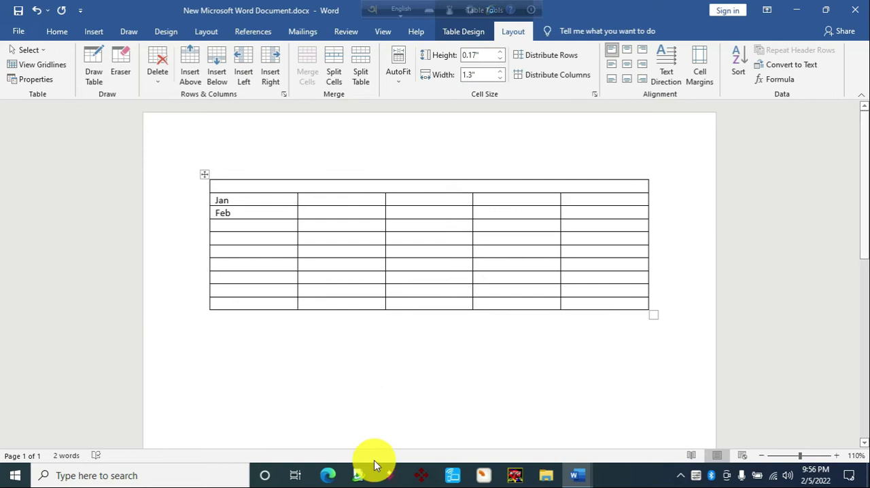
Try to divide the cell beside Jan with a drawn vertical line
{"action": "mouse_move", "coordinate": [220, 245]}
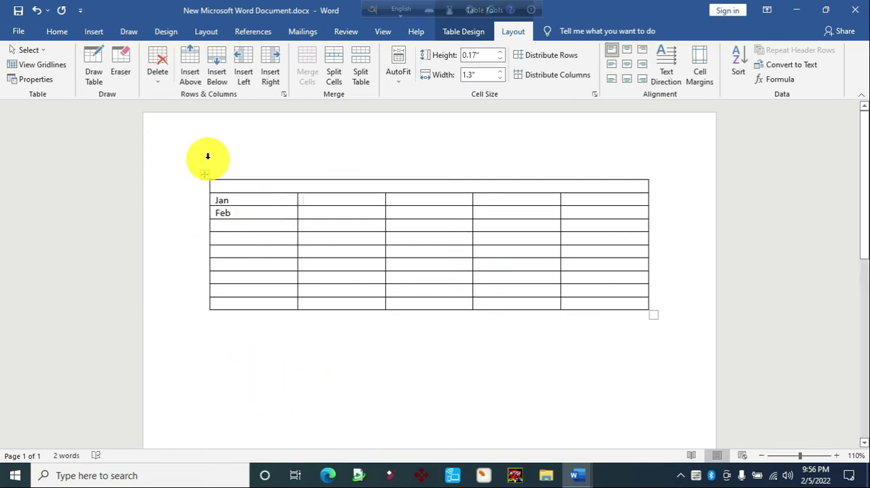
{"action": "left_click", "coordinate": [94, 68]}
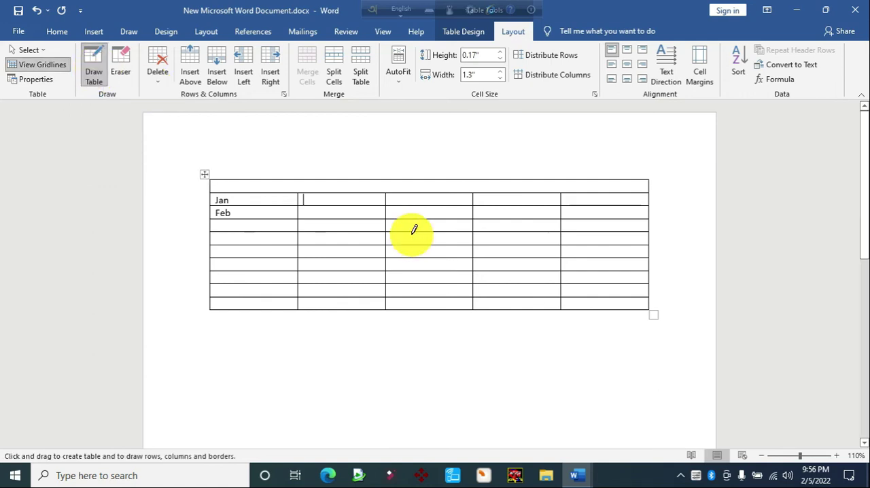
{"action": "left_click_drag", "start_coordinate": [340, 189], "coordinate": [348, 210]}
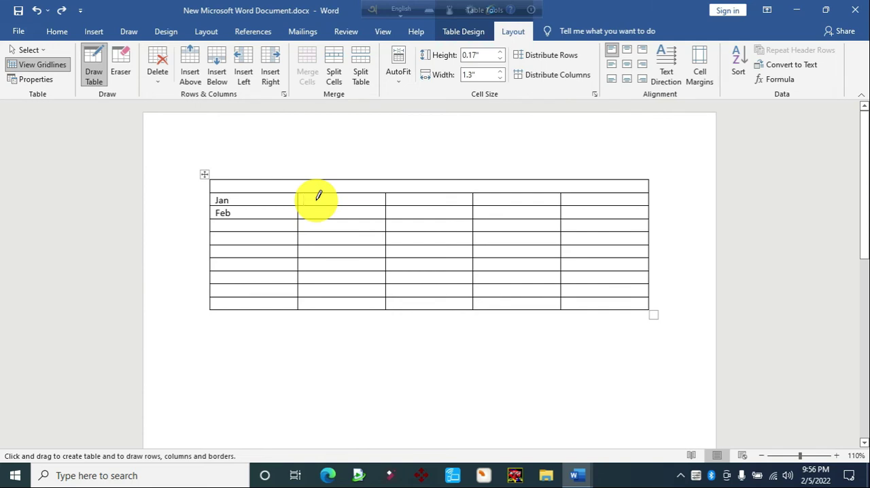
Enter 2022 in the cell beside Jan and draw a horizontal line beneath it across columns two to five
{"action": "type", "text": "2022"}
{"action": "key", "text": "Return"}
{"action": "left_click", "coordinate": [92, 72]}
{"action": "left_click_drag", "start_coordinate": [299, 207], "coordinate": [592, 208]}
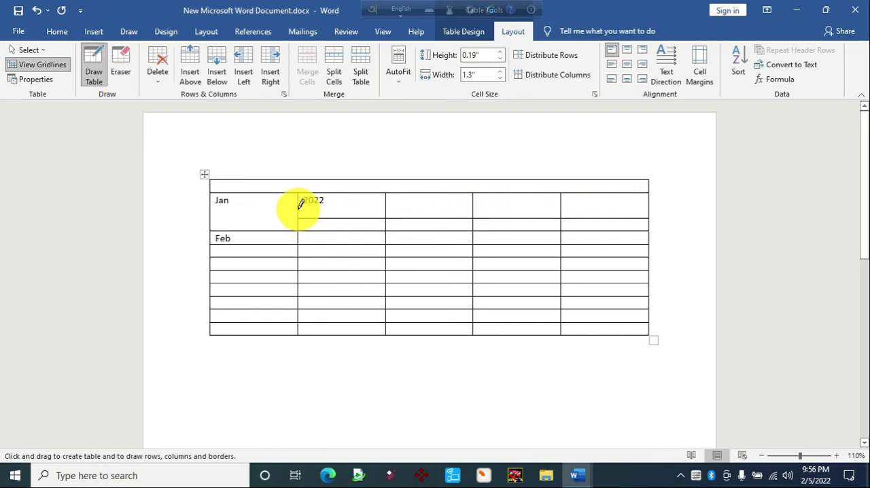
Draw vertical lines through both Jan sub-rows, dividing the cells in the second and third columns roughly in half
{"action": "left_click_drag", "start_coordinate": [342, 188], "coordinate": [340, 226]}
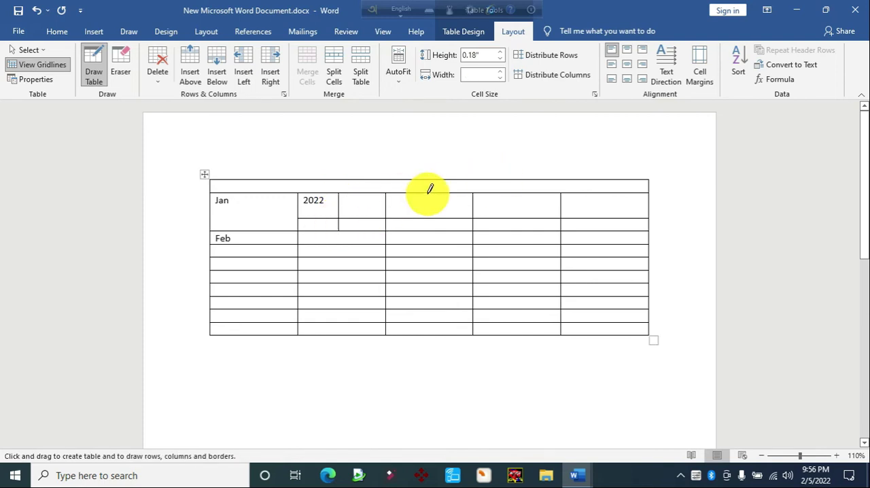
{"action": "left_click_drag", "start_coordinate": [432, 221], "coordinate": [430, 229]}
{"action": "left_click_drag", "start_coordinate": [508, 187], "coordinate": [504, 222]}
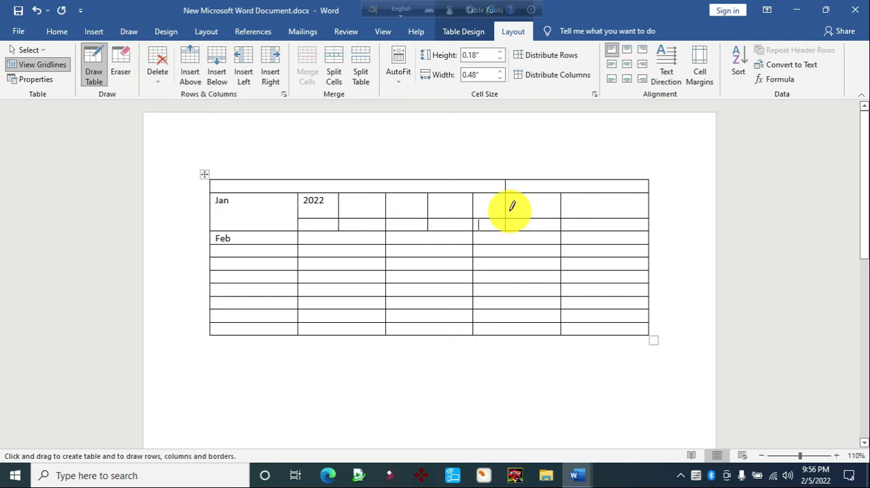
Draw a horizontal line through the upper Jan sub-row from the middle of the third column to the table's right edge
{"action": "left_click", "coordinate": [406, 202]}
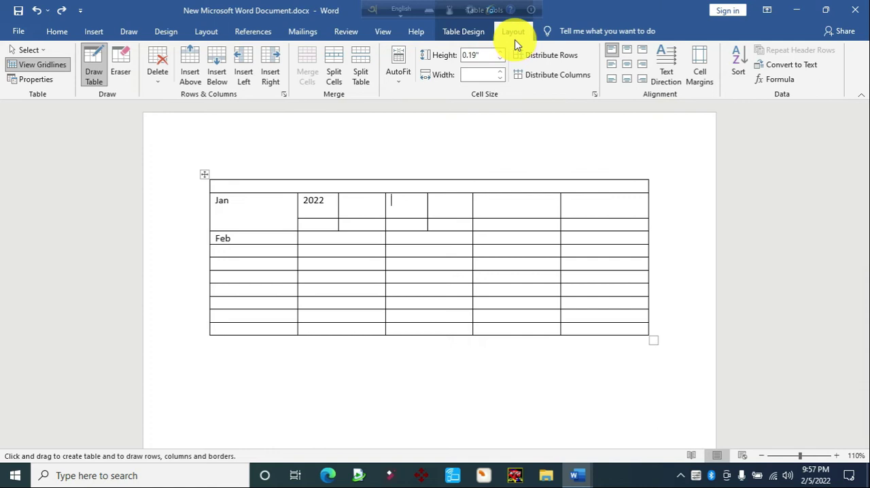
{"action": "left_click", "coordinate": [101, 83]}
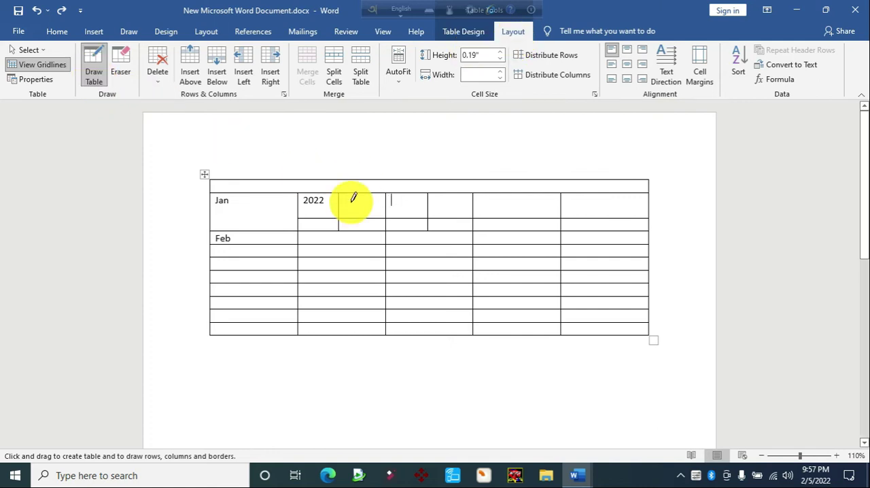
{"action": "left_click_drag", "start_coordinate": [429, 202], "coordinate": [612, 208]}
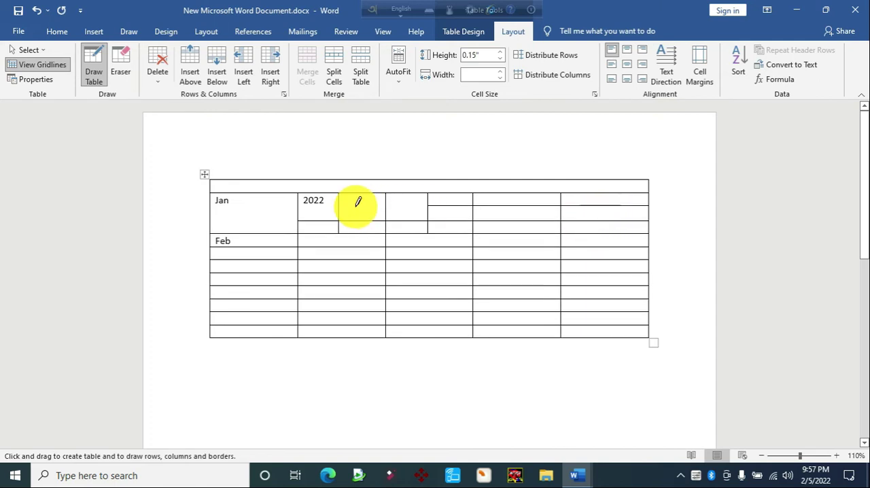
Draw a vertical line through the middle of the fourth column's two lower Jan sub-rows and stop drawing the table
{"action": "left_click_drag", "start_coordinate": [514, 218], "coordinate": [511, 231]}
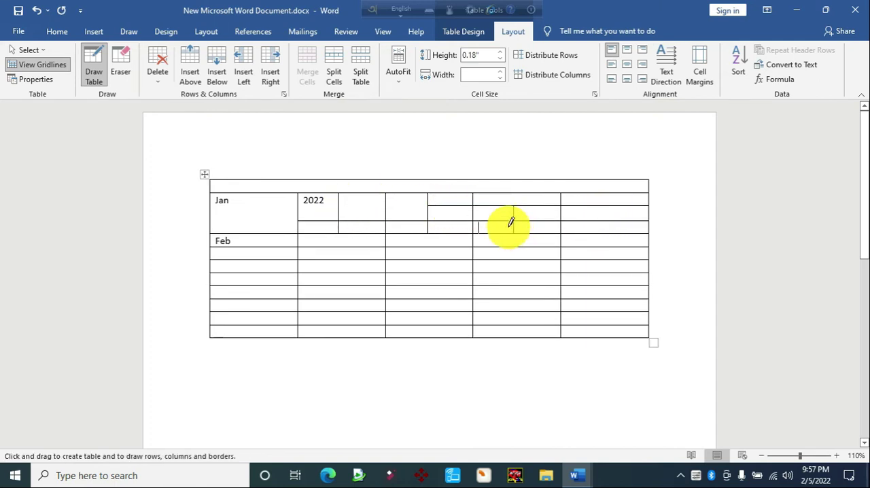
{"action": "left_click", "coordinate": [682, 238]}
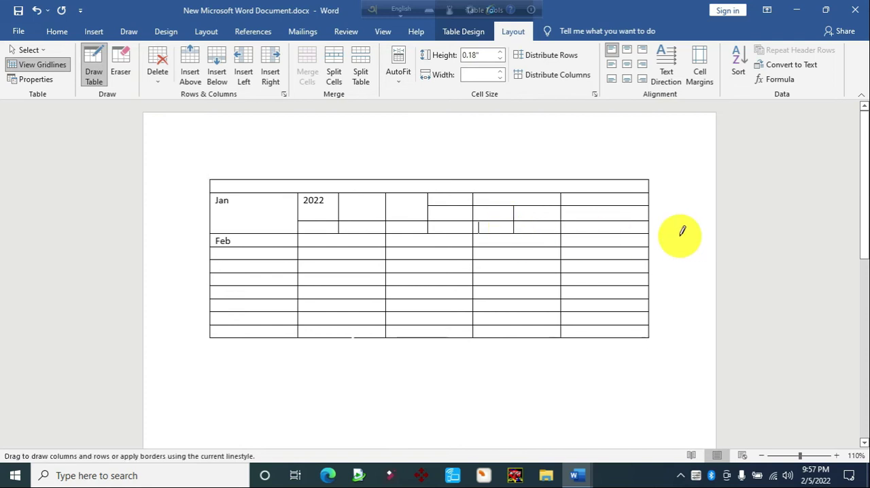
{"action": "left_click", "coordinate": [107, 83]}
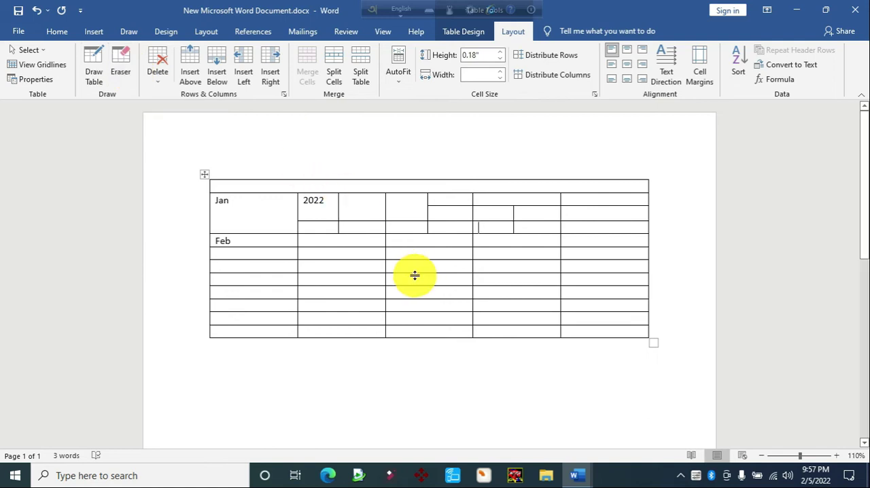
Switch to Table.docx and set the text of topics 5 and 6 to red without bold
{"action": "mouse_move", "coordinate": [583, 470]}
{"action": "left_click", "coordinate": [520, 424]}
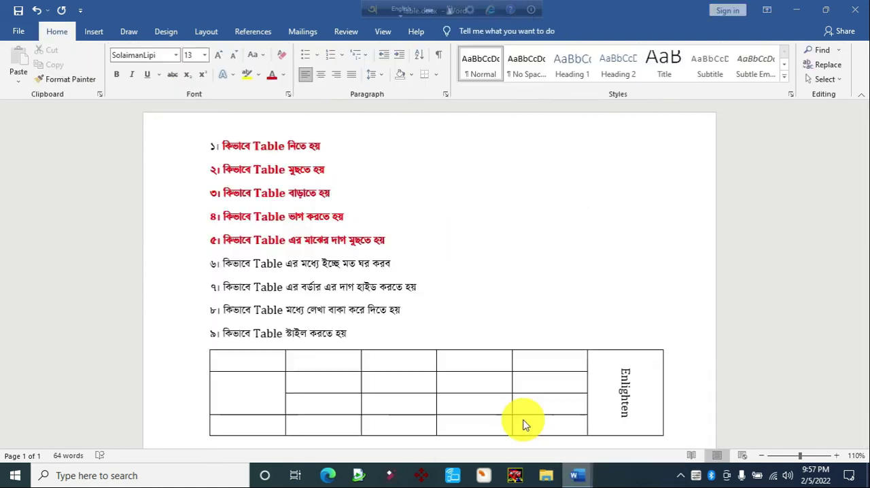
{"action": "left_click_drag", "start_coordinate": [394, 267], "coordinate": [224, 242]}
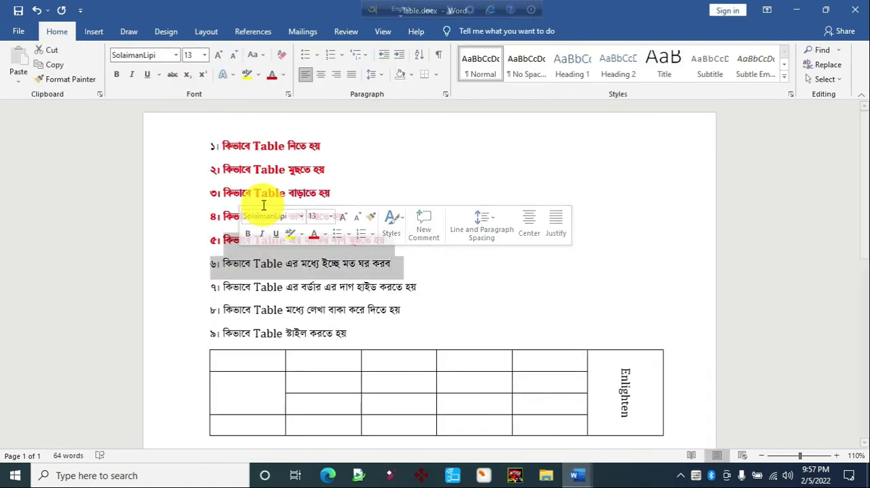
{"action": "left_click", "coordinate": [271, 80]}
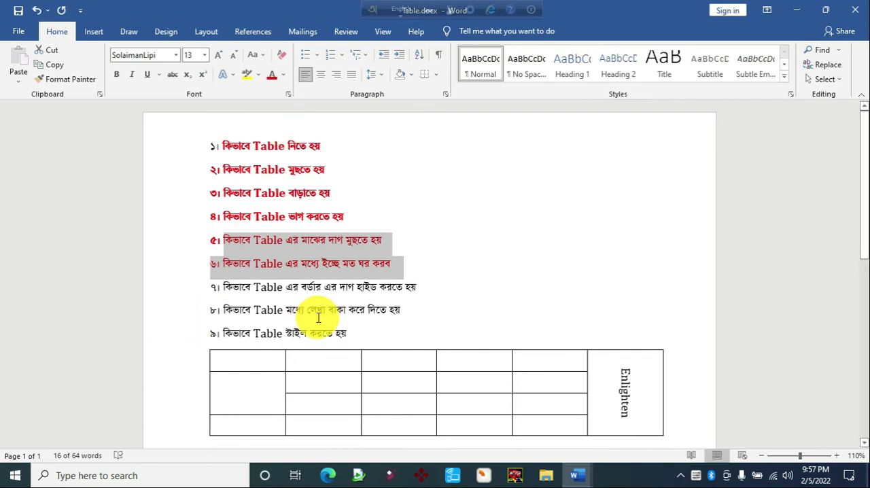
{"action": "left_click", "coordinate": [428, 291]}
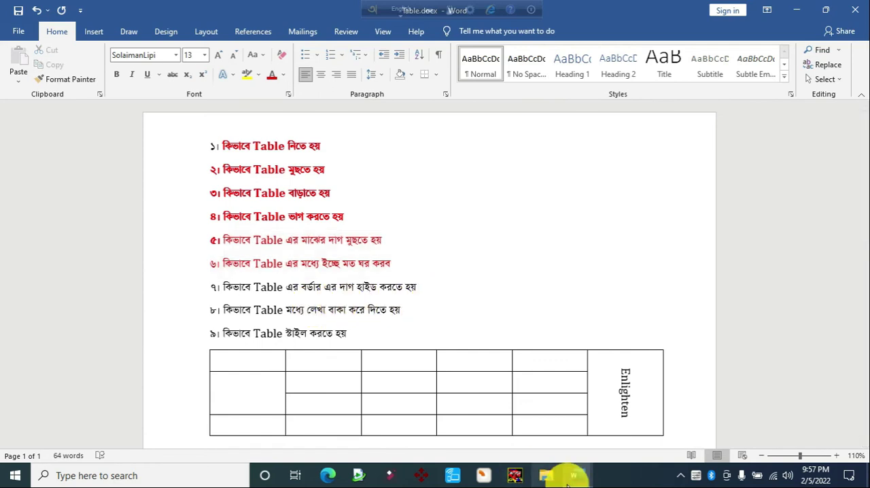
In New Microsoft Word Document.docx, remove all borders from the whole table and restore them with All Borders
{"action": "left_click", "coordinate": [575, 477]}
{"action": "left_click", "coordinate": [621, 436]}
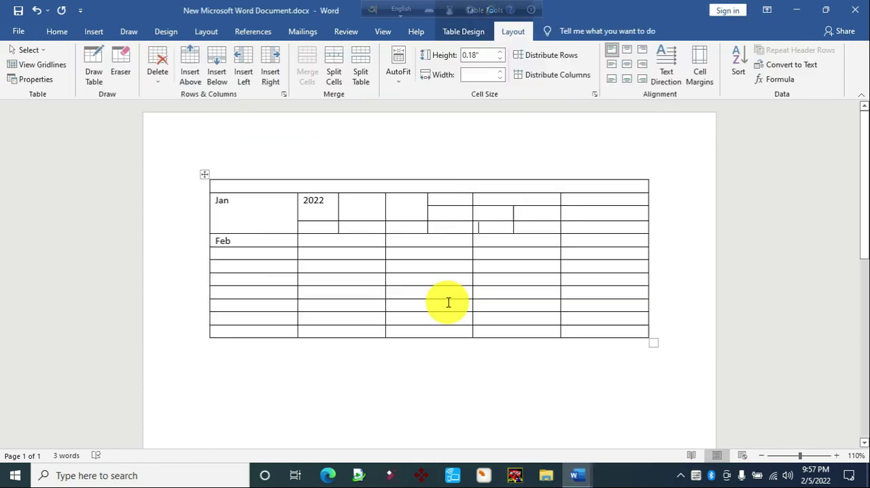
{"action": "left_click", "coordinate": [207, 175]}
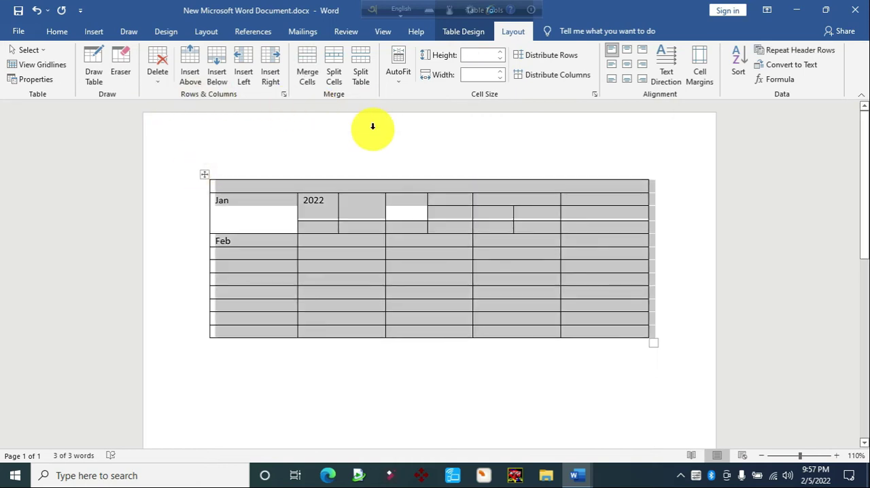
{"action": "left_click", "coordinate": [53, 31]}
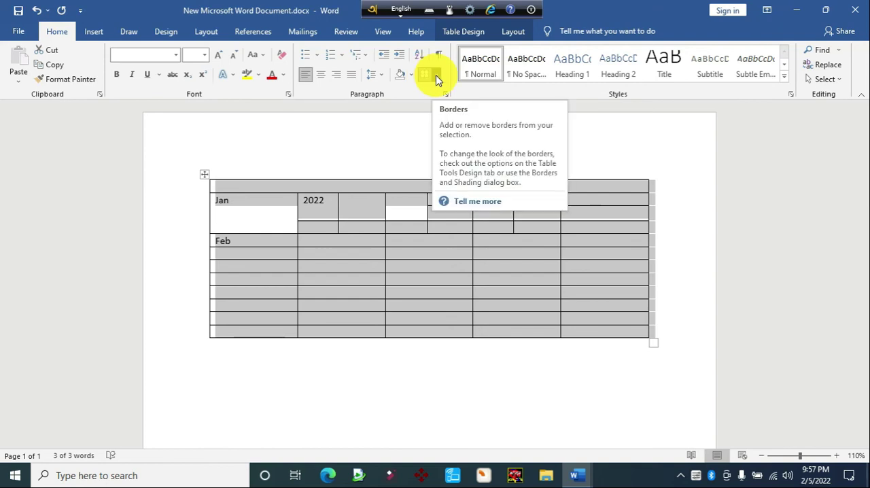
{"action": "left_click", "coordinate": [436, 75]}
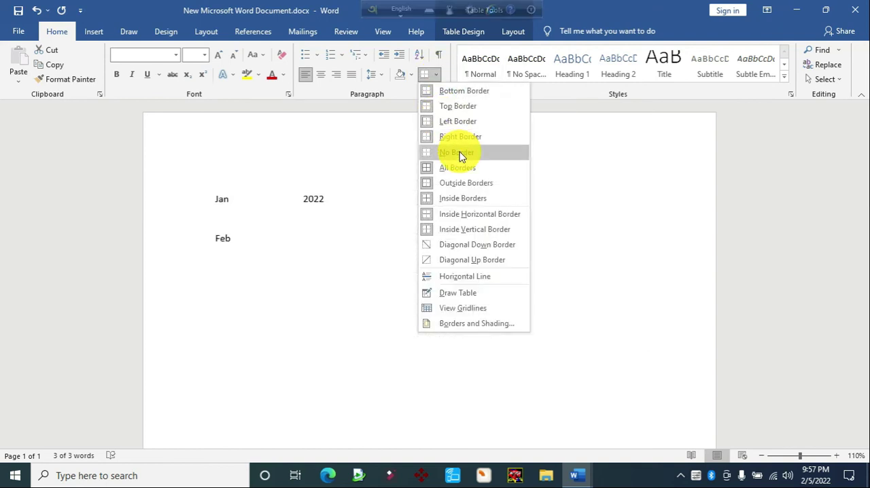
{"action": "left_click", "coordinate": [459, 152]}
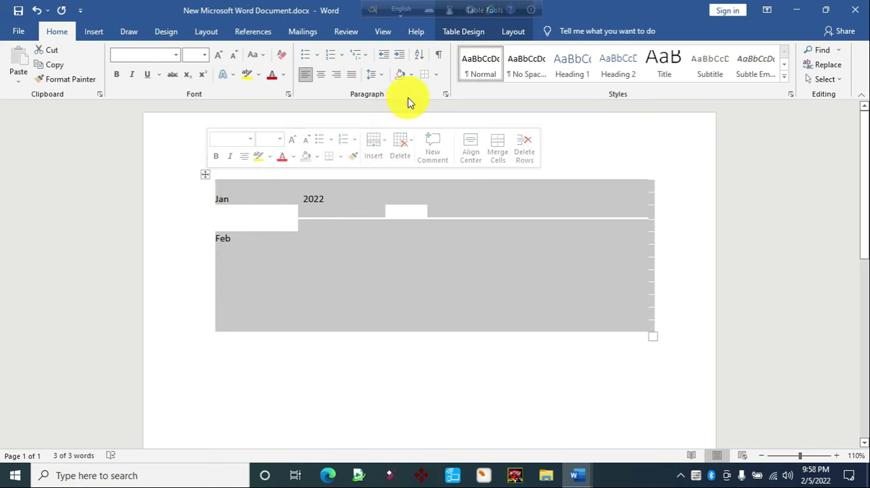
{"action": "left_click", "coordinate": [437, 76]}
{"action": "left_click", "coordinate": [457, 167]}
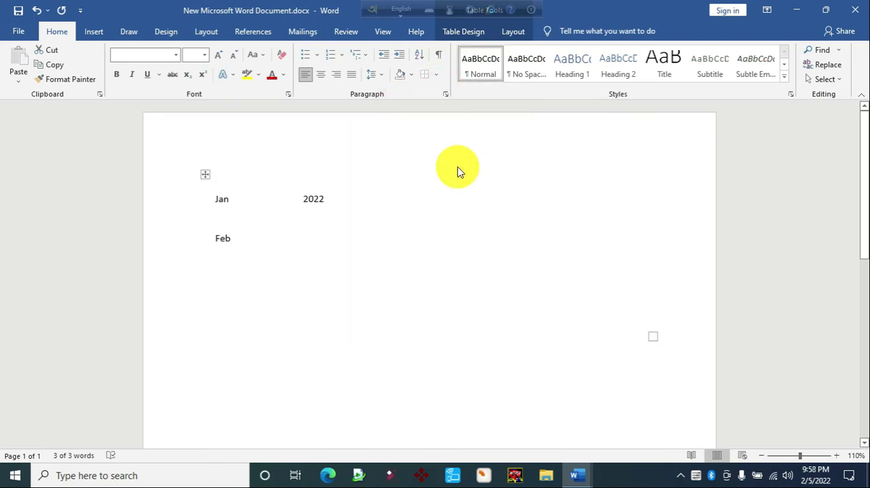
Switch to Table.docx and make the text of topic 7 bold and red
{"action": "mouse_move", "coordinate": [578, 473]}
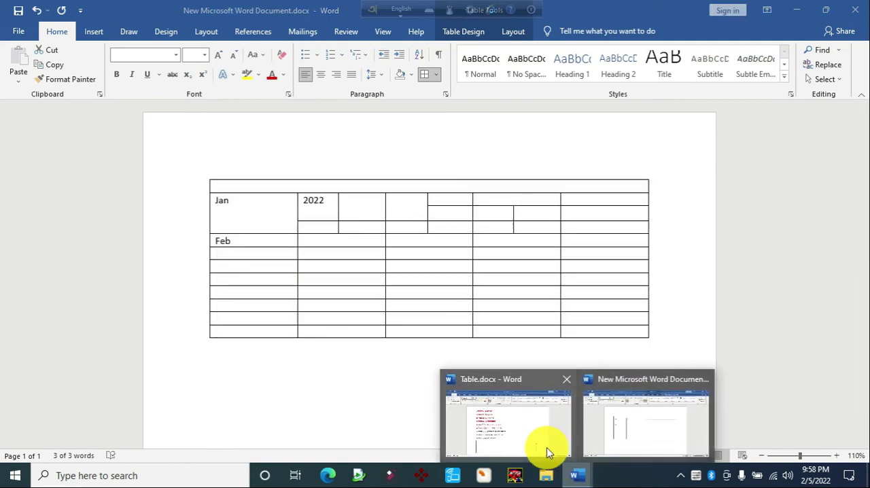
{"action": "left_click", "coordinate": [546, 447]}
{"action": "left_click_drag", "start_coordinate": [418, 287], "coordinate": [224, 287]}
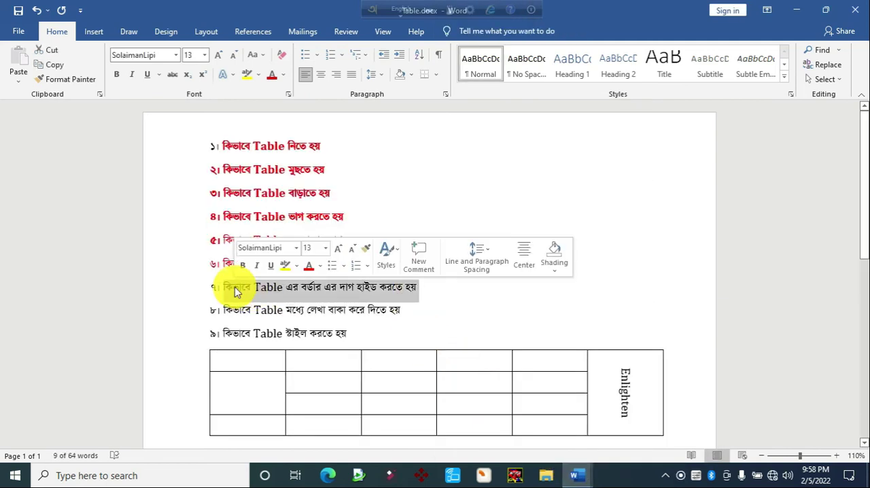
{"action": "key", "text": "ctrl+b"}
{"action": "left_click", "coordinate": [272, 77]}
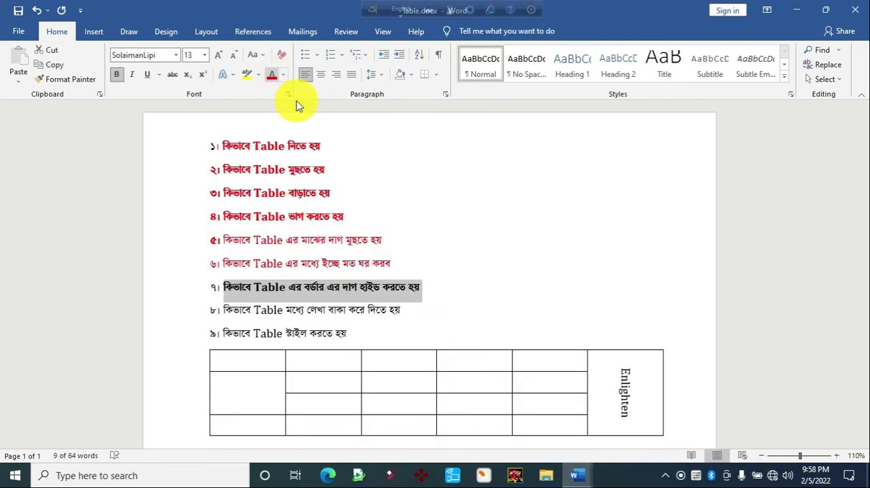
{"action": "left_click", "coordinate": [368, 297]}
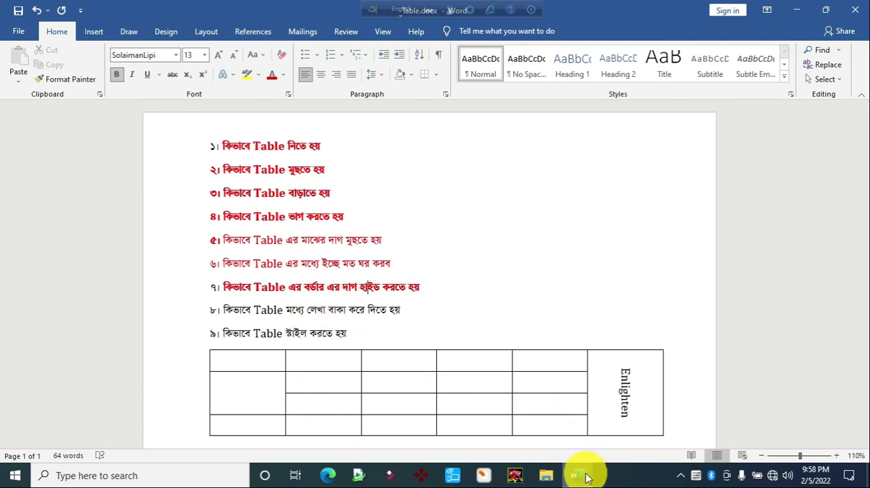
In New Microsoft Word Document.docx, merge the last column's cells below the upper Jan sub-row down to the bottom and enter Enlighten
{"action": "mouse_move", "coordinate": [583, 469]}
{"action": "left_click", "coordinate": [621, 431]}
{"action": "left_click", "coordinate": [521, 333]}
{"action": "left_click_drag", "start_coordinate": [601, 218], "coordinate": [606, 334]}
{"action": "key", "text": "alt+a"}
{"action": "type", "text": "m"}
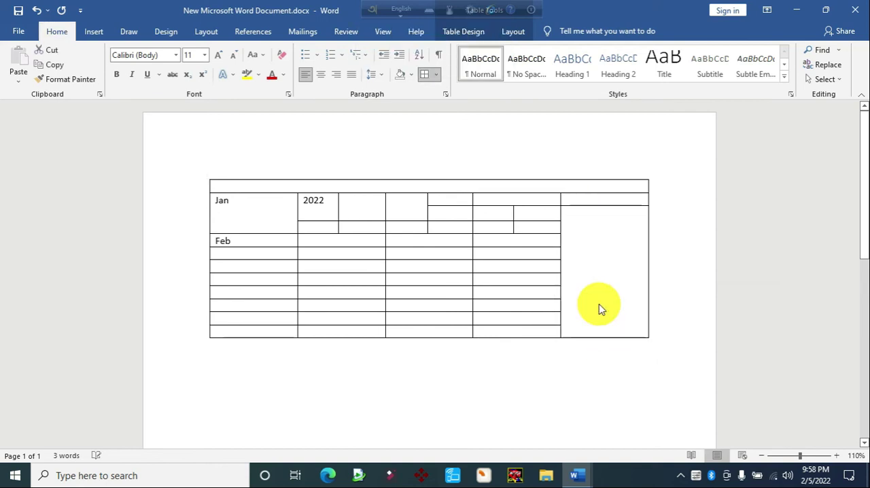
{"action": "type", "text": "Enlighten"}
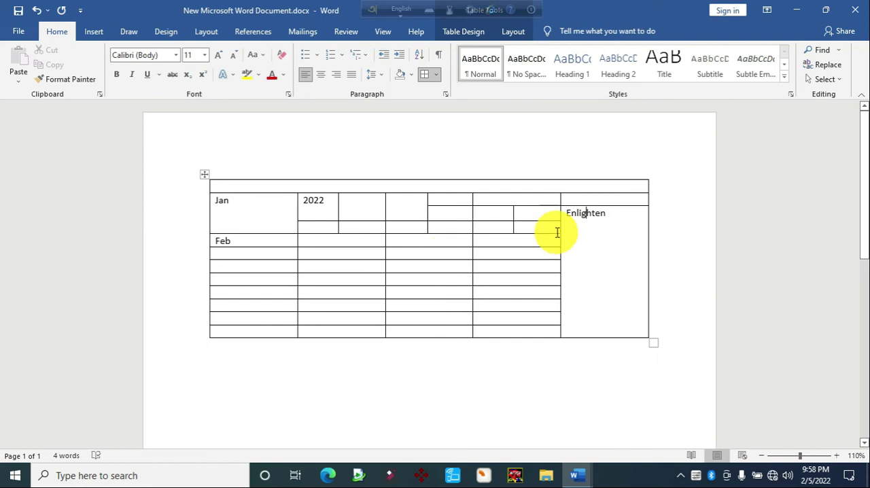
Change the text direction of the Enlighten cell so the word runs vertically from top to bottom
{"action": "left_click", "coordinate": [511, 33]}
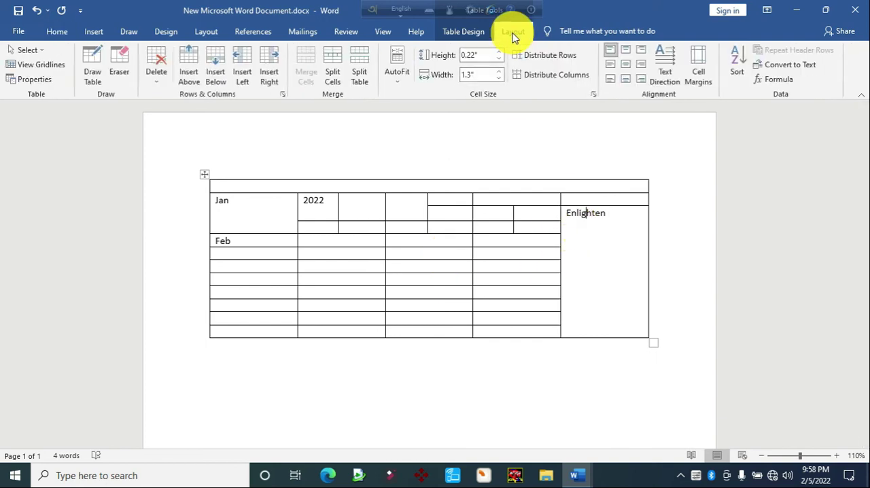
{"action": "left_click", "coordinate": [670, 76]}
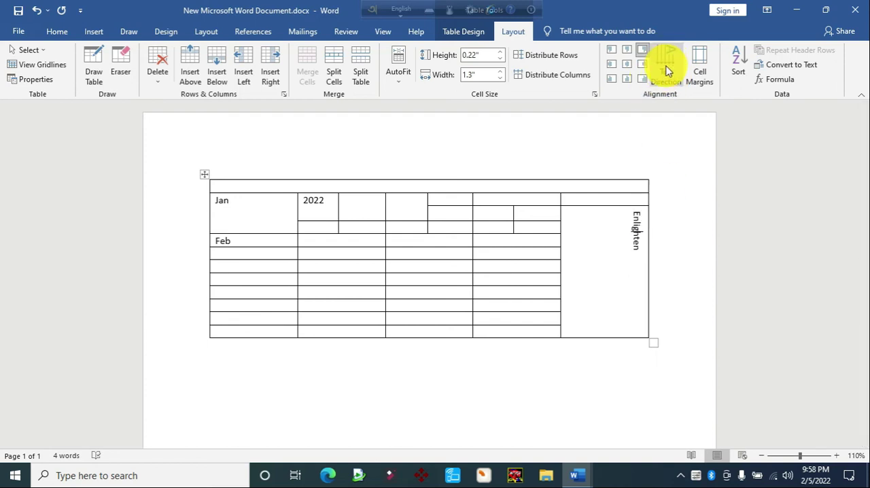
{"action": "left_click", "coordinate": [666, 72]}
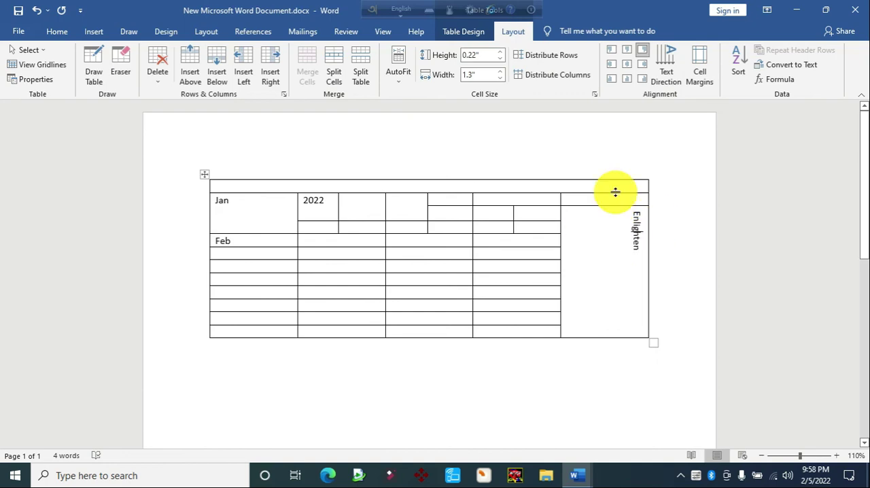
Center, enlarge and bold Enlighten in its merged cell, and turn Jan vertical and centered in its cell
{"action": "left_click", "coordinate": [629, 72]}
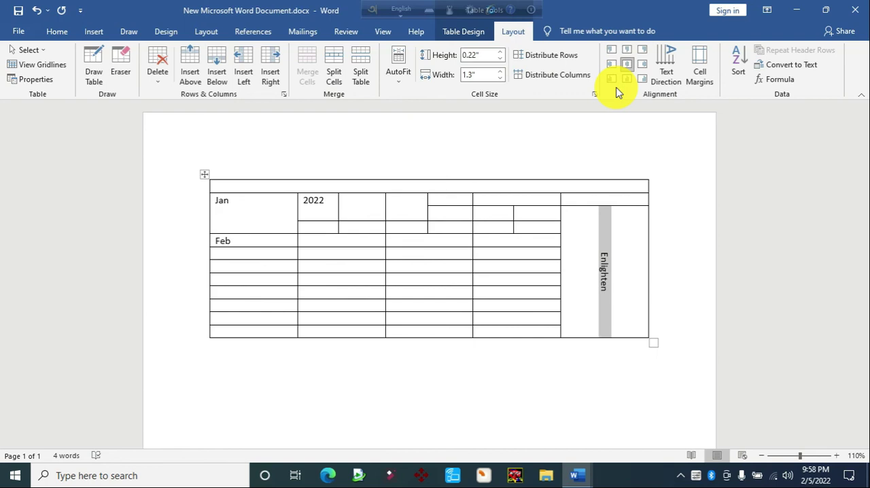
{"action": "key", "text": "ctrl+shift+period"}
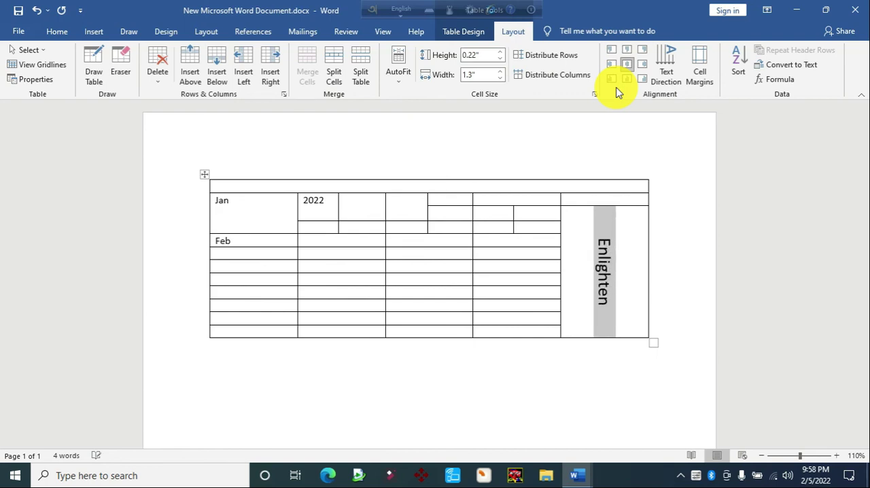
{"action": "left_click", "coordinate": [624, 291]}
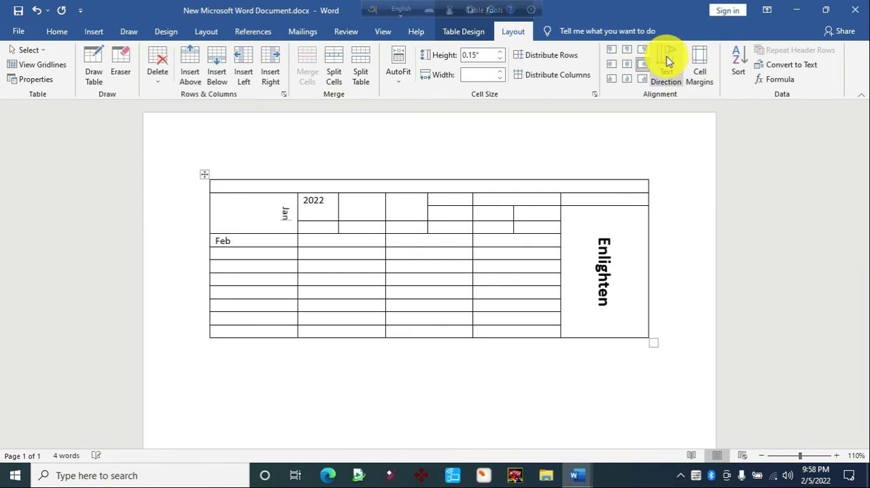
Switch to Table.docx and make the text of topic 8 bold and red
{"action": "left_click", "coordinate": [577, 475]}
{"action": "left_click", "coordinate": [548, 440]}
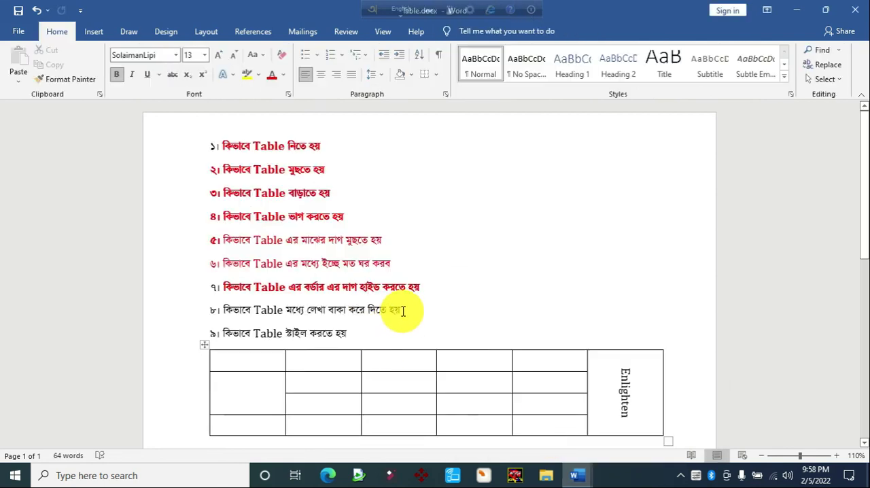
{"action": "left_click_drag", "start_coordinate": [403, 311], "coordinate": [224, 310]}
{"action": "key", "text": "ctrl+b"}
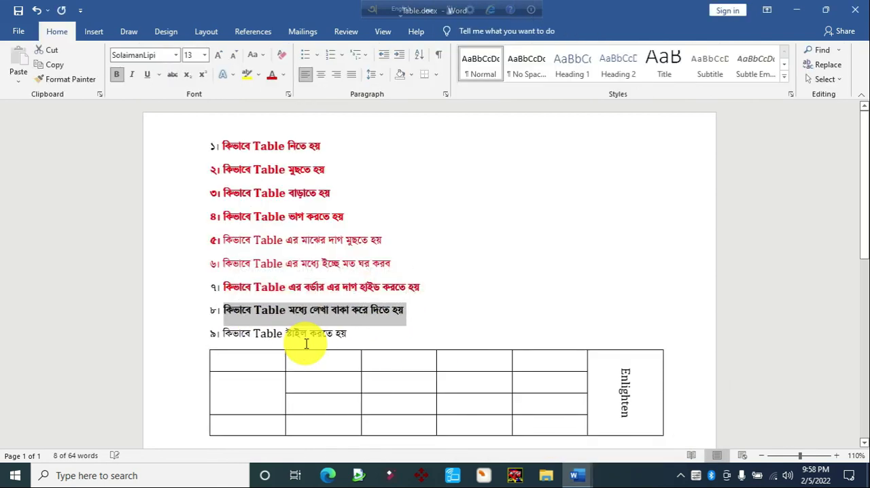
{"action": "left_click", "coordinate": [273, 79]}
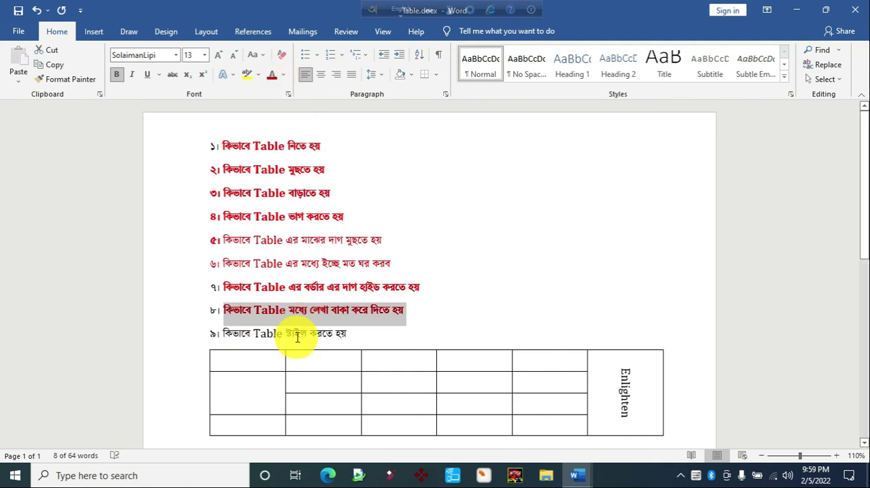
In New Microsoft Word Document.docx, apply the yellow grid table style with a solid header row to the whole table
{"action": "left_click", "coordinate": [577, 475]}
{"action": "left_click", "coordinate": [608, 431]}
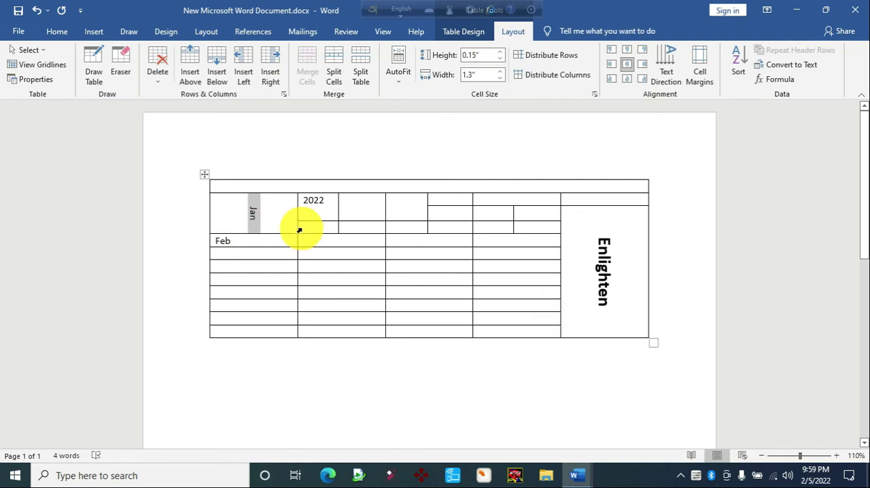
{"action": "left_click", "coordinate": [204, 175]}
{"action": "left_click", "coordinate": [466, 31]}
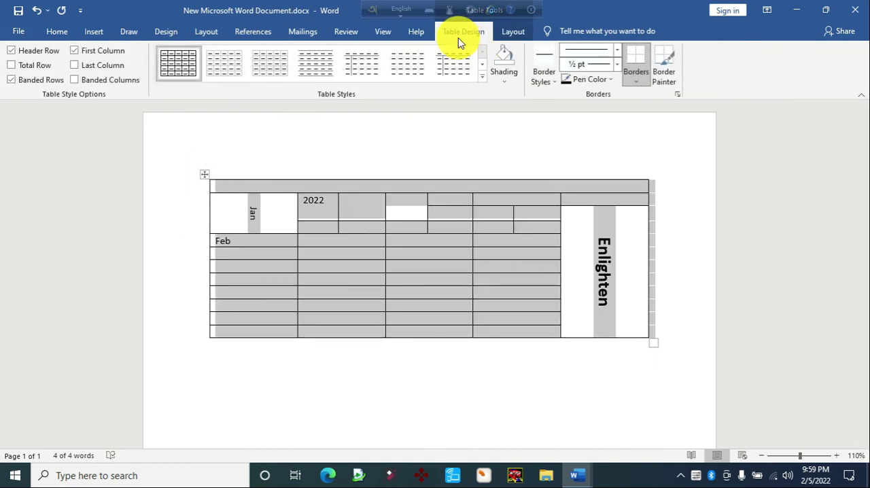
{"action": "left_click", "coordinate": [482, 76]}
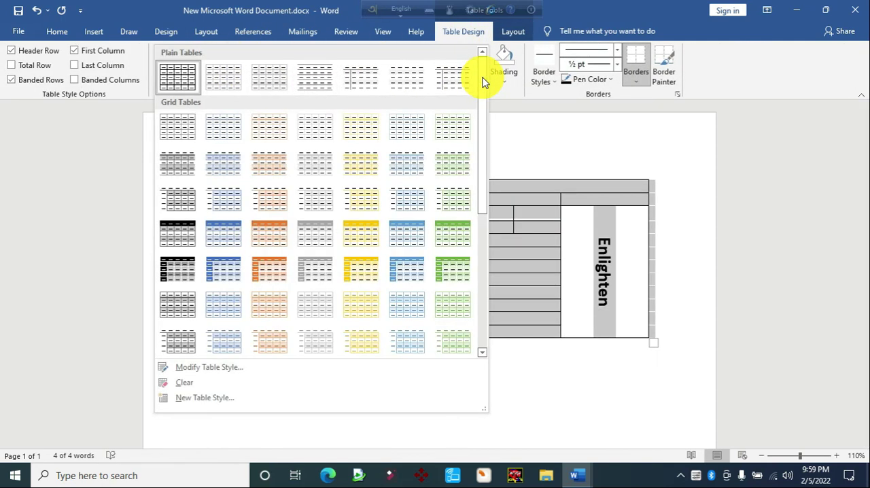
{"action": "left_click", "coordinate": [365, 236]}
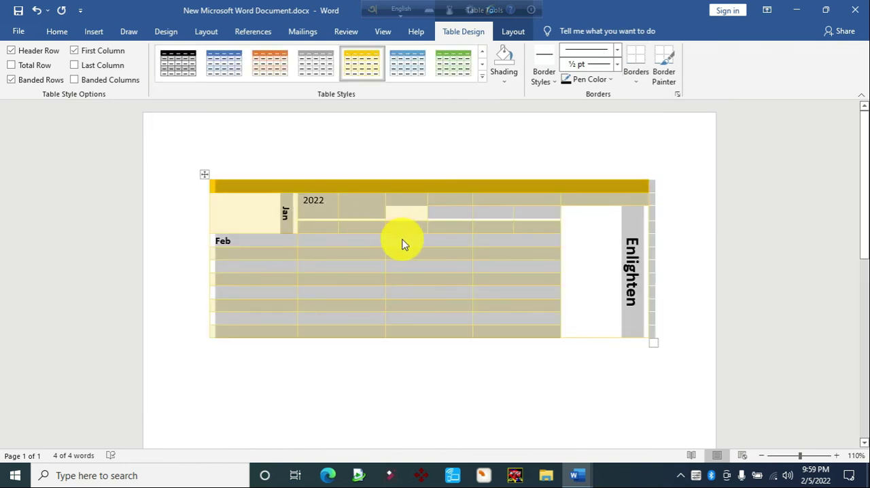
{"action": "left_click", "coordinate": [402, 243]}
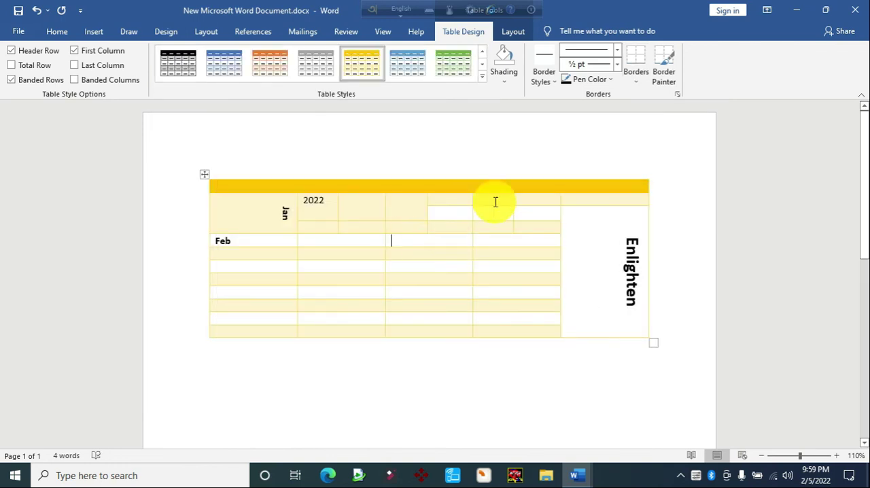
Select the whole table and choose the yellow double-line theme border style for painting borders
{"action": "left_click", "coordinate": [205, 176]}
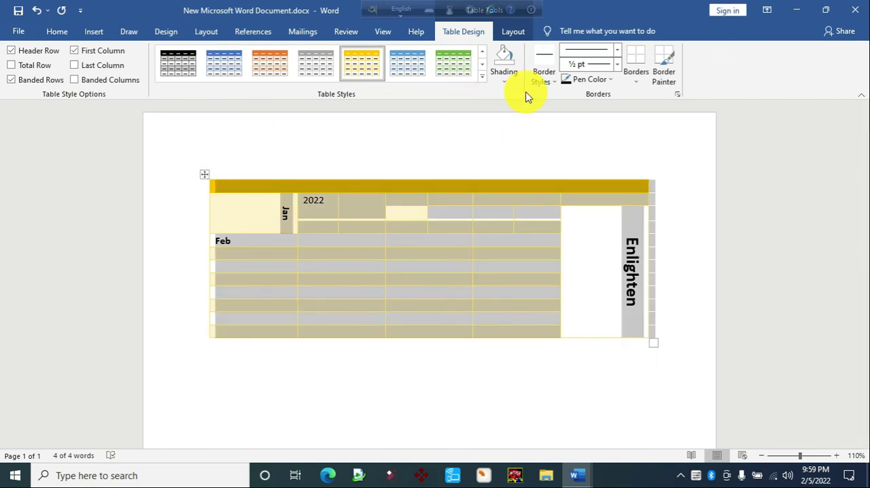
{"action": "left_click", "coordinate": [589, 87]}
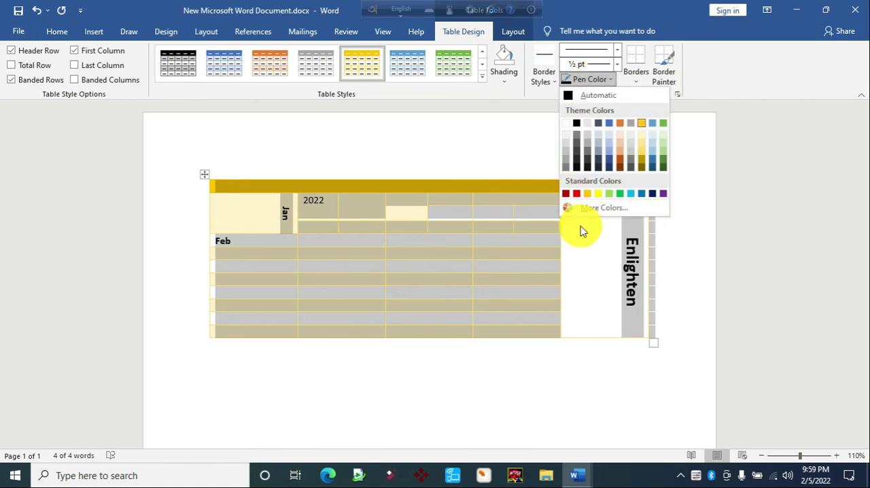
{"action": "left_click", "coordinate": [544, 81]}
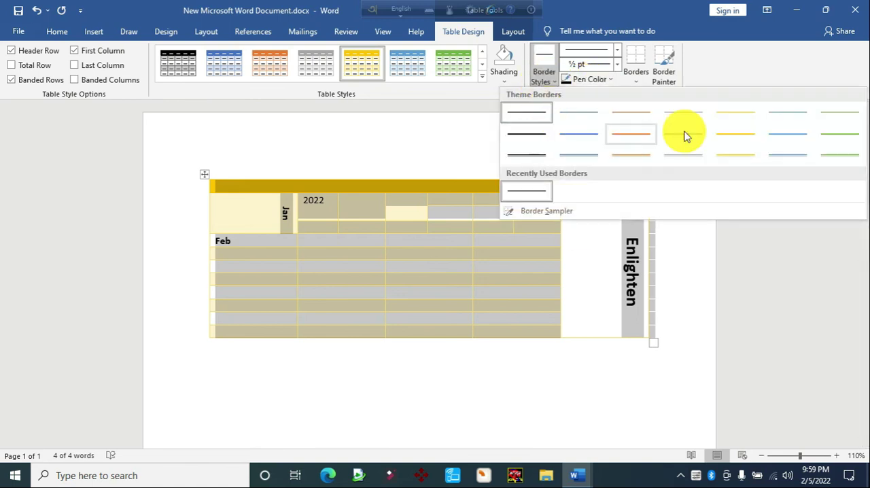
{"action": "left_click", "coordinate": [725, 159]}
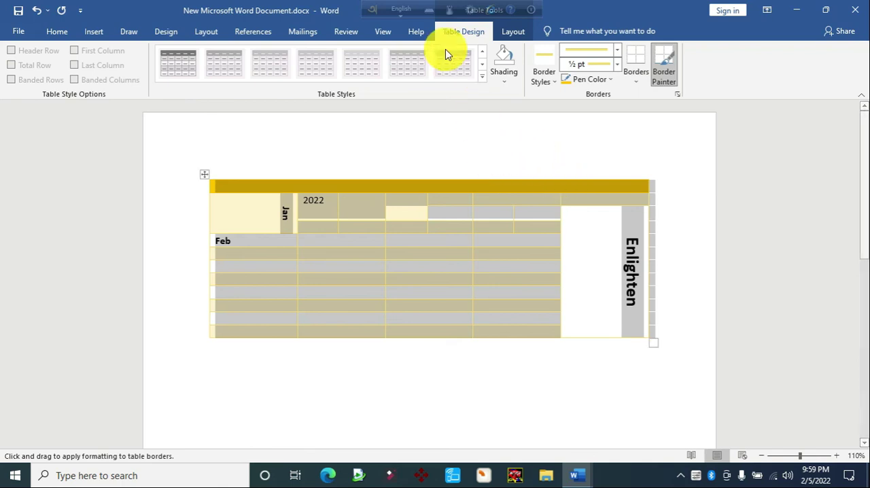
Stop border painting and apply the blue grid table style with a solid header row to the whole table
{"action": "left_click", "coordinate": [482, 76]}
{"action": "left_click", "coordinate": [526, 146]}
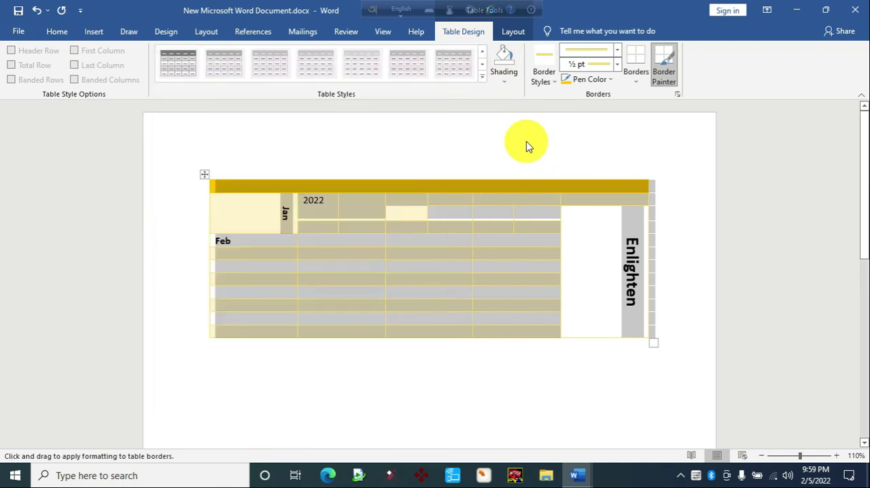
{"action": "left_click", "coordinate": [527, 145]}
{"action": "left_click", "coordinate": [486, 219]}
{"action": "left_click", "coordinate": [205, 174]}
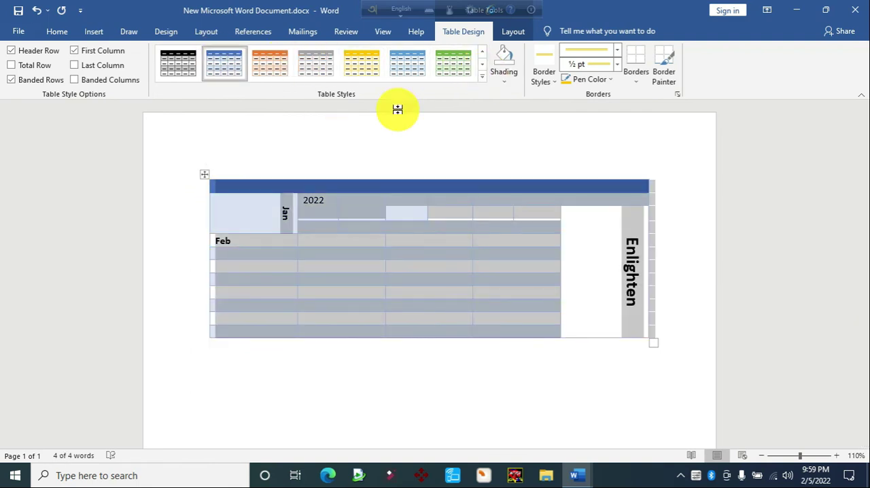
{"action": "left_click", "coordinate": [462, 203]}
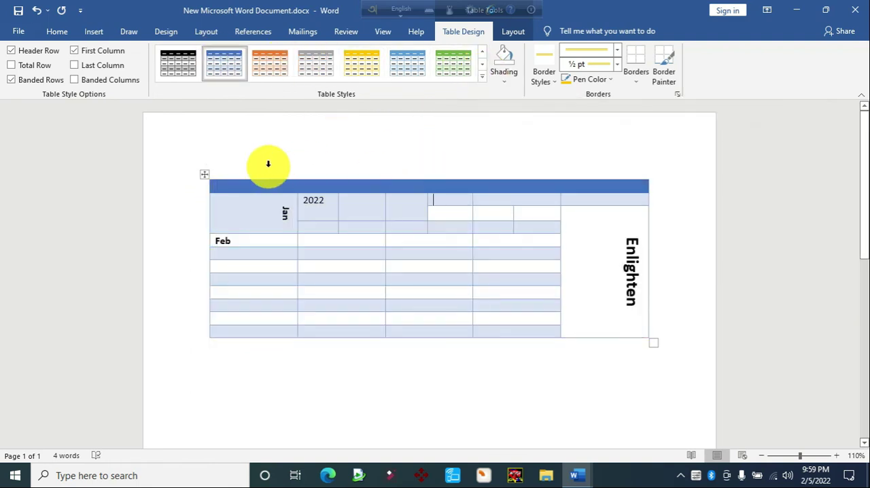
Apply the dark black grid table style with a solid header row and first column to the whole table
{"action": "left_click", "coordinate": [204, 174]}
{"action": "left_click", "coordinate": [482, 75]}
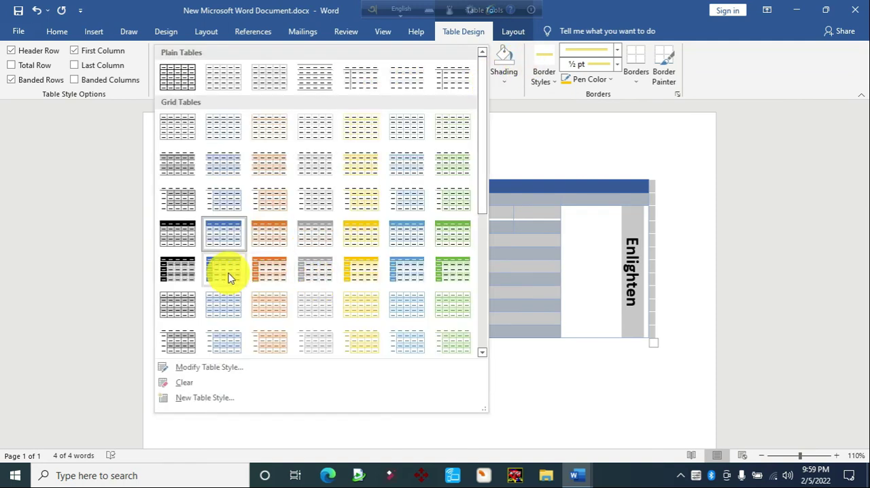
{"action": "left_click", "coordinate": [185, 267]}
{"action": "left_click", "coordinate": [405, 210]}
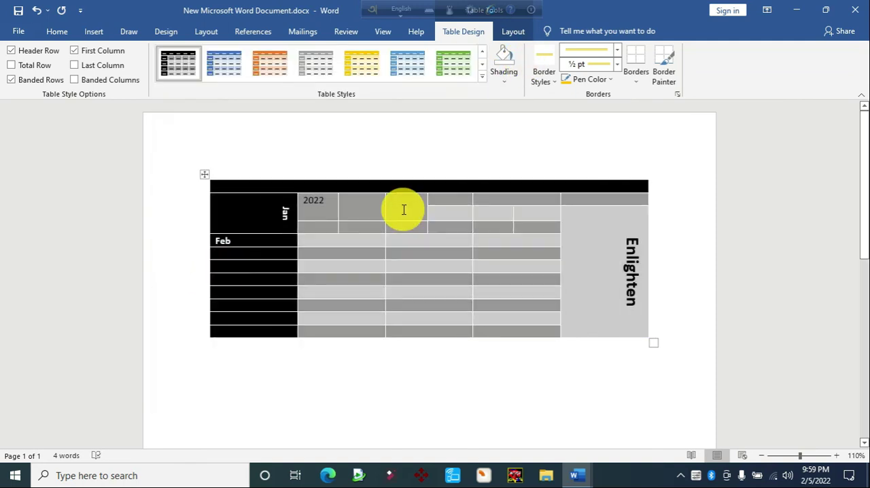